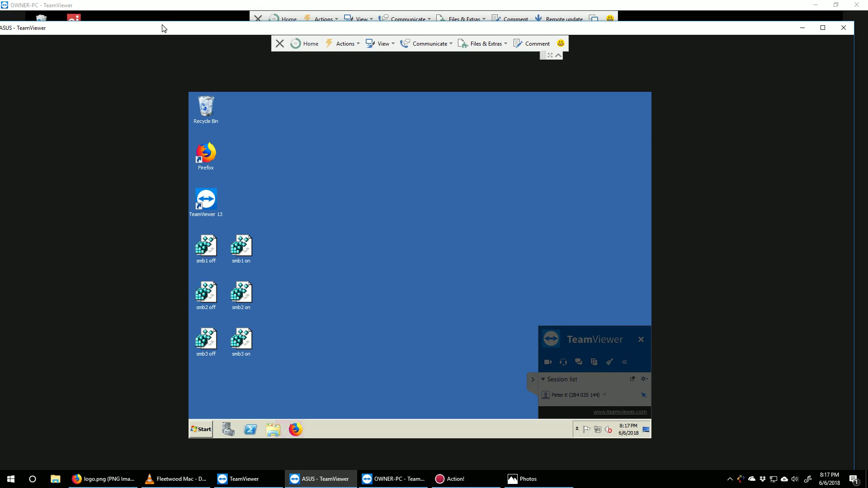
# - Move the ASUS session window aside and bring the dashboard login on OWNER-PC to the front
pyautogui.moveTo(163, 28); pyautogui.dragTo(692, 94)
pyautogui.click(328, 462)
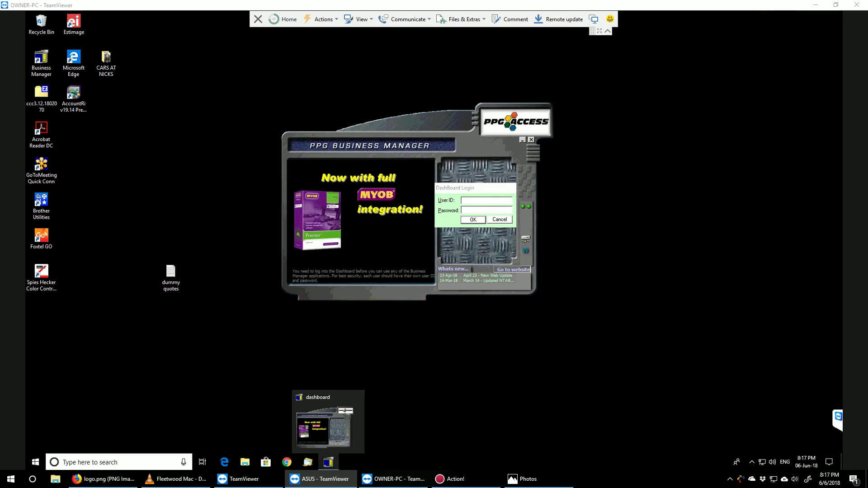
pyautogui.click(447, 190)
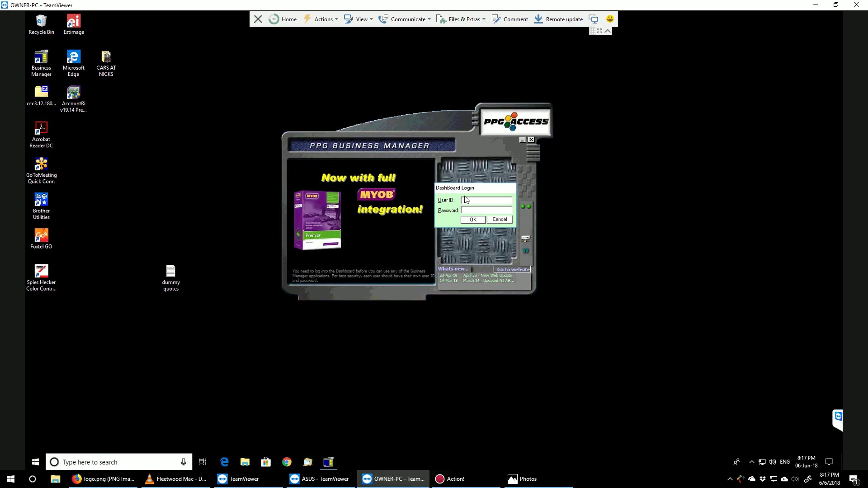
# - Open the dummy quotes text file and narrow its window so it sits beside the dashboard login
pyautogui.doubleClick(171, 274)
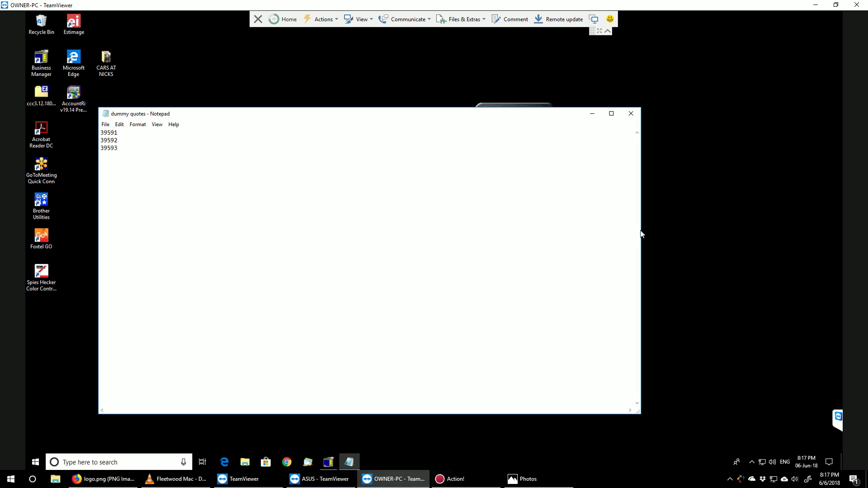
pyautogui.moveTo(641, 233); pyautogui.dragTo(240, 184)
# - Log in to the PPG Business Manager dashboard with the user ID and start the Estimate application
pyautogui.click(490, 200)
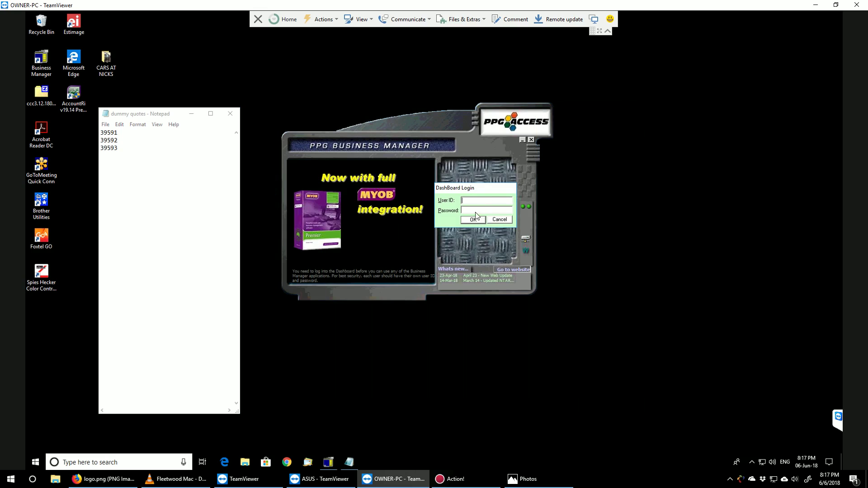
pyautogui.write('dee')
pyautogui.click(471, 219)
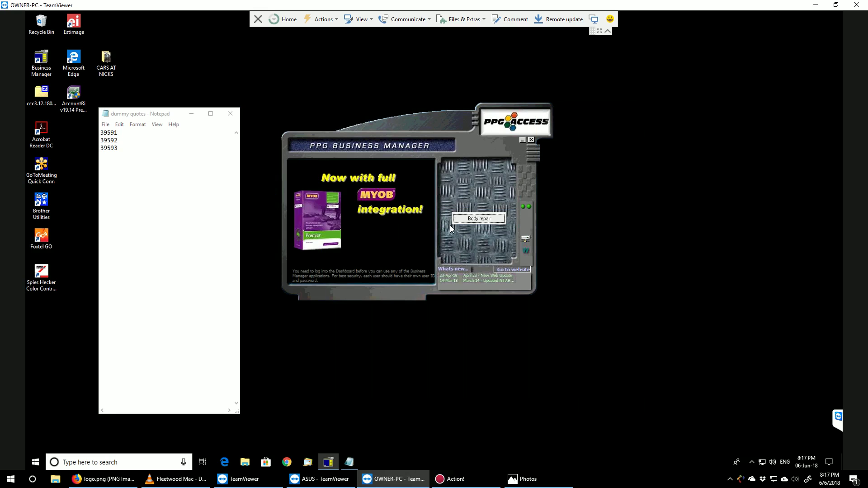
pyautogui.click(371, 171)
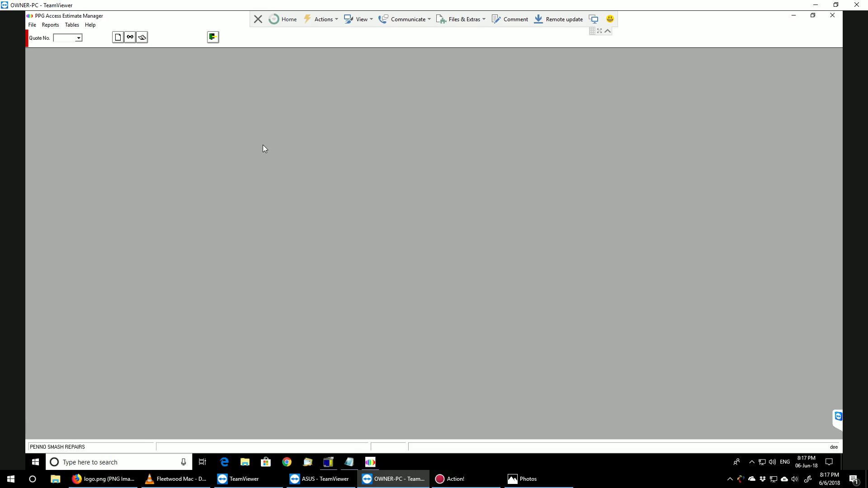
# - Open the first quote listed in the dummy quotes file to check its loading time, and close it
pyautogui.click(78, 38)
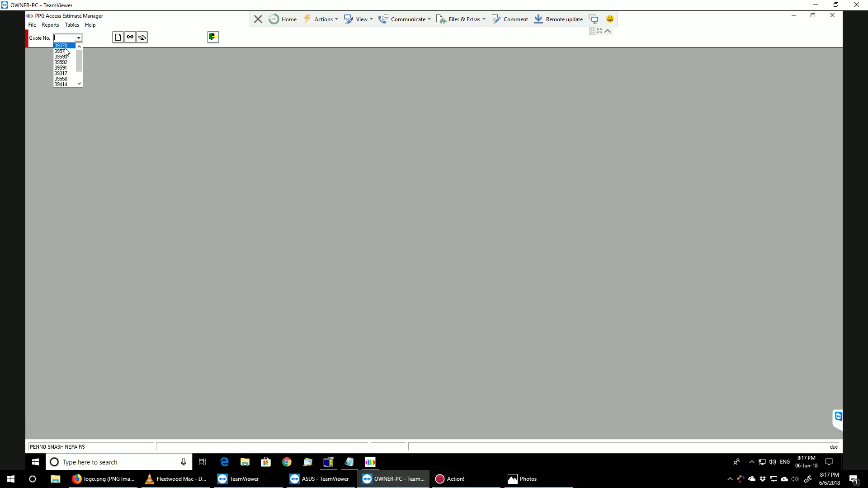
pyautogui.click(350, 463)
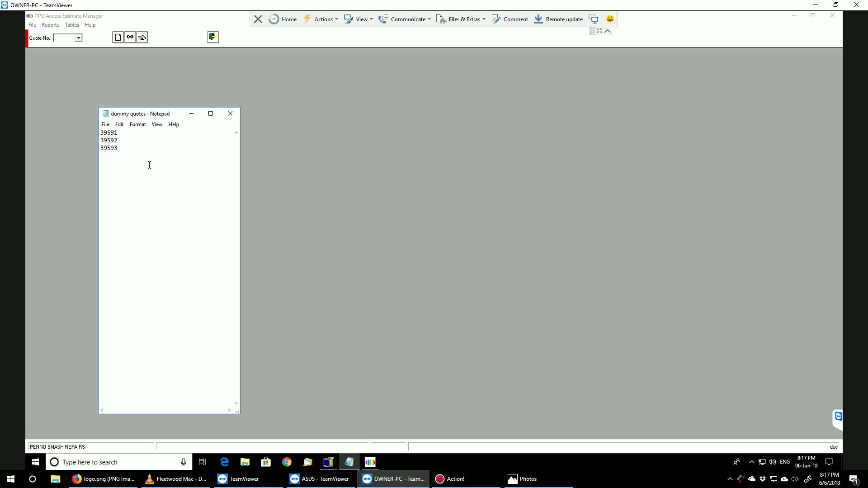
pyautogui.click(66, 36)
pyautogui.write('39591')
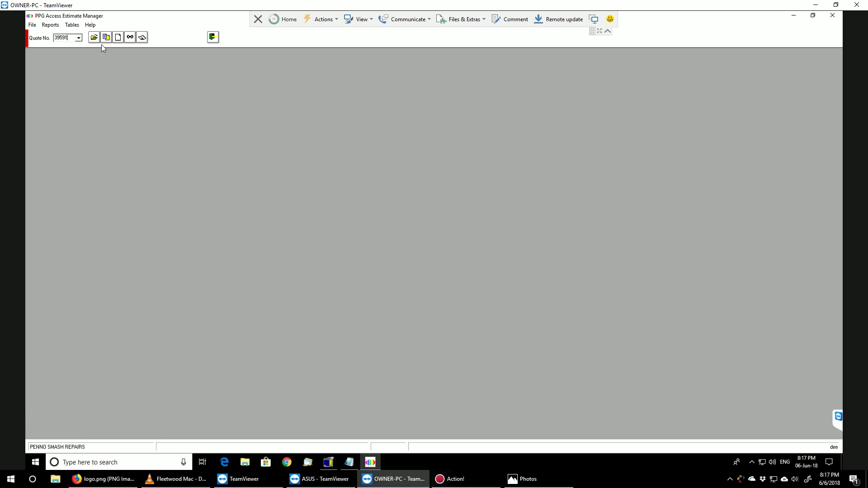
pyautogui.click(94, 38)
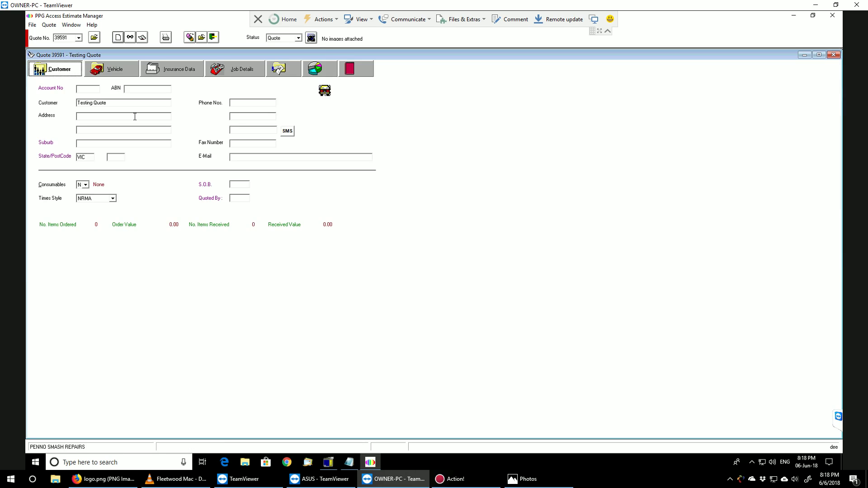
pyautogui.click(834, 54)
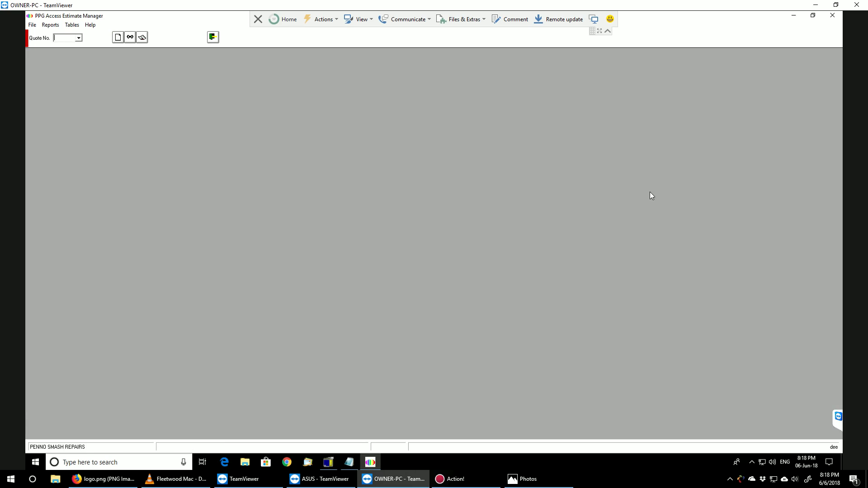
pyautogui.click(318, 479)
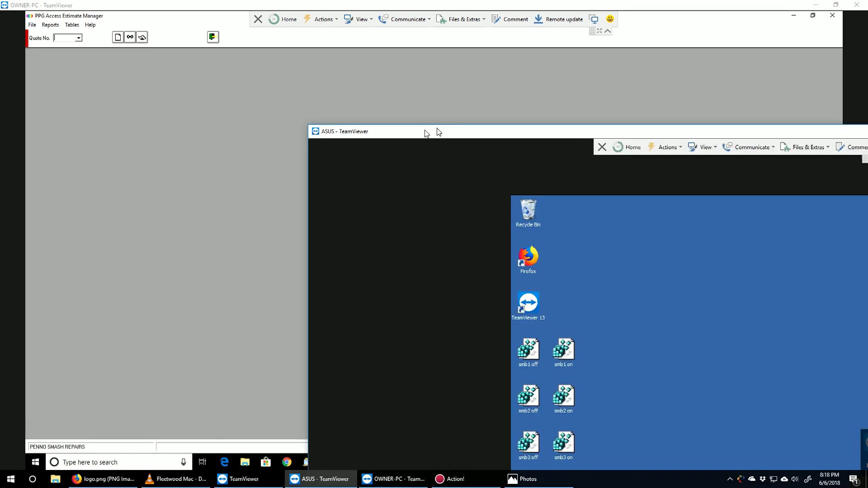
pyautogui.moveTo(435, 131); pyautogui.dragTo(867, 203)
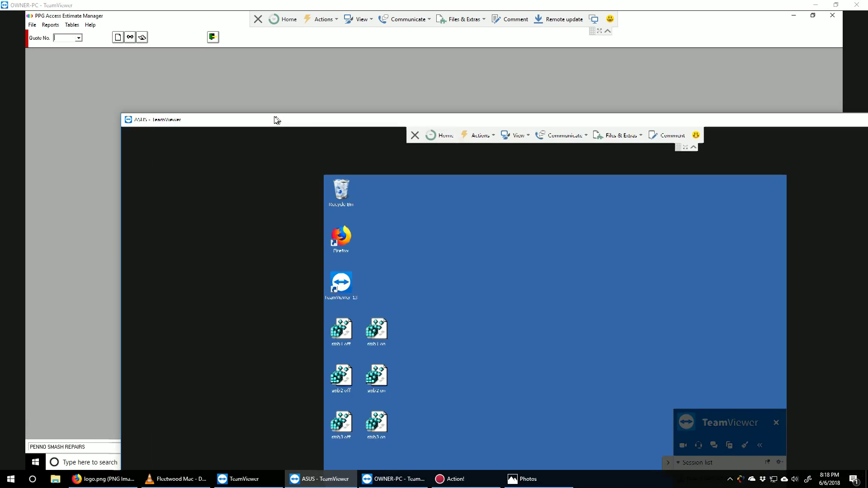
pyautogui.moveTo(275, 118); pyautogui.dragTo(867, 136)
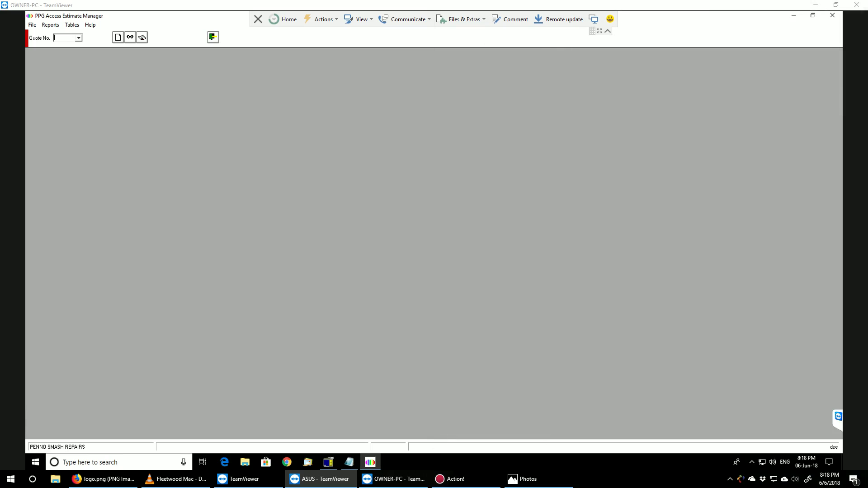
pyautogui.click(57, 116)
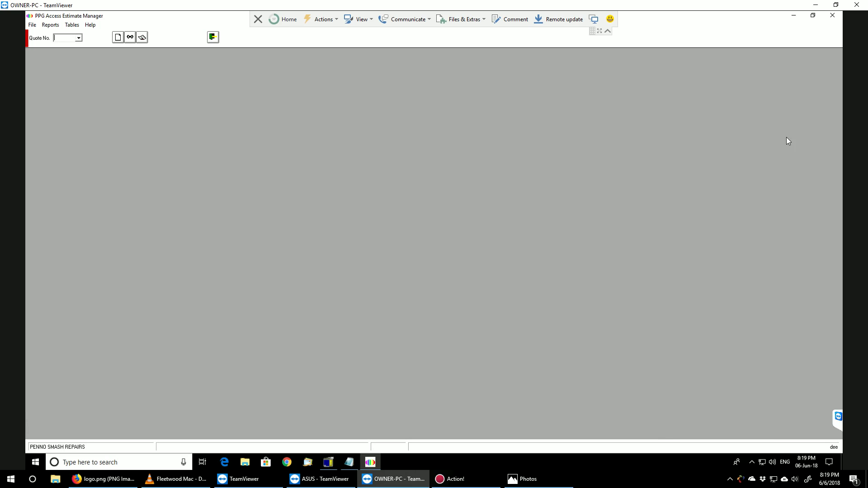
# - Restore the Estimate Manager to a smaller window and reposition it over the desktop
pyautogui.click(814, 15)
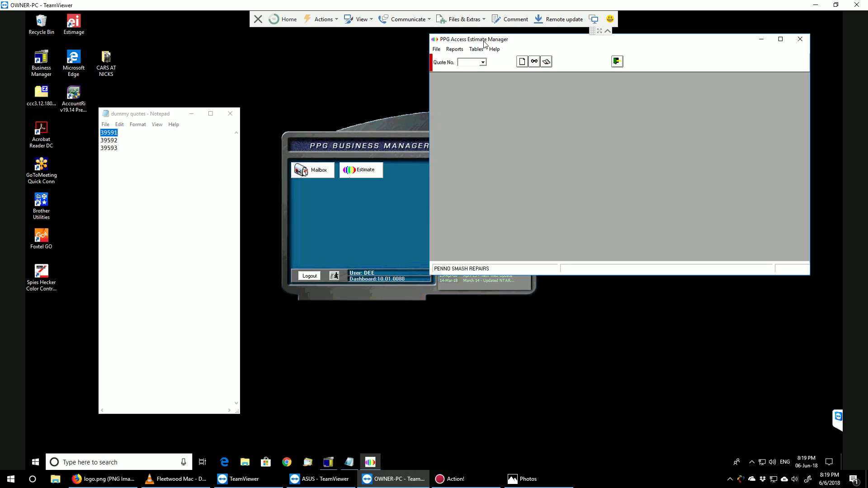
pyautogui.moveTo(484, 41); pyautogui.dragTo(442, 61)
# - Find Windows PowerShell on OWNER-PC and run it as administrator, allowing it to make changes
pyautogui.click(28, 463)
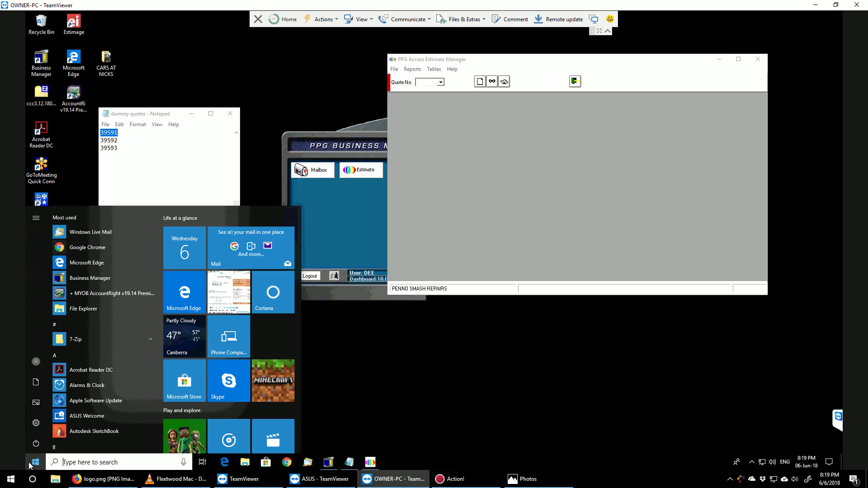
pyautogui.write('power')
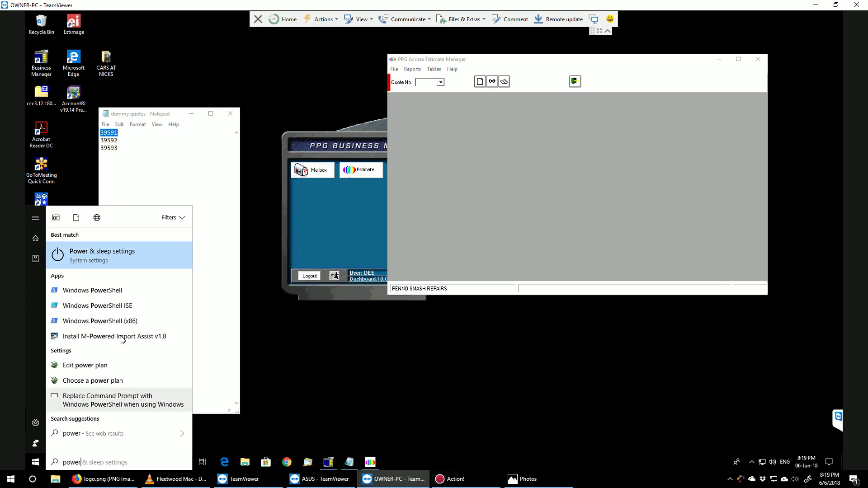
pyautogui.rightClick(97, 295)
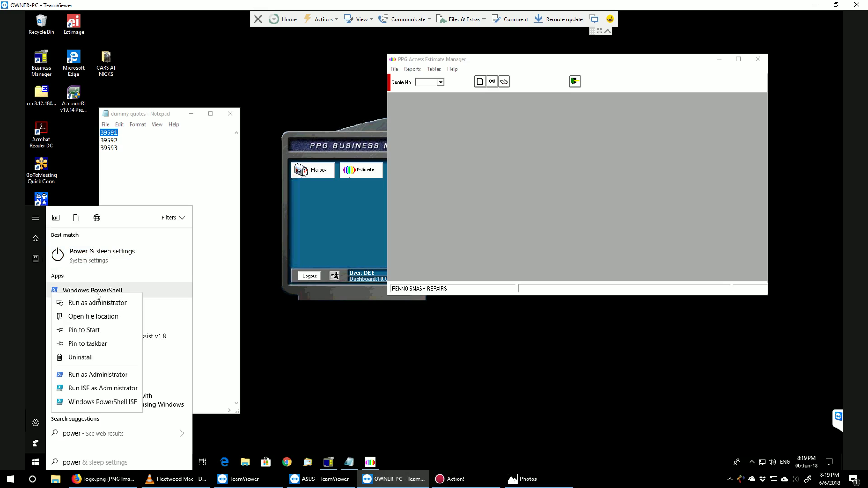
pyautogui.click(98, 303)
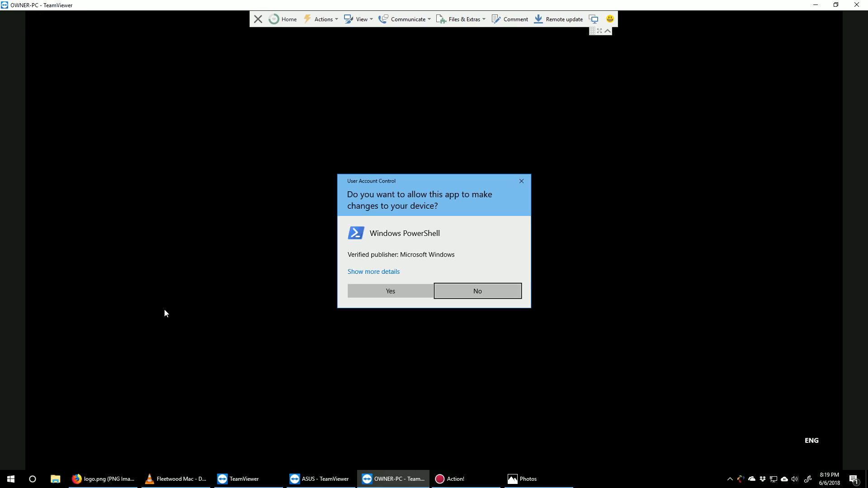
pyautogui.click(405, 292)
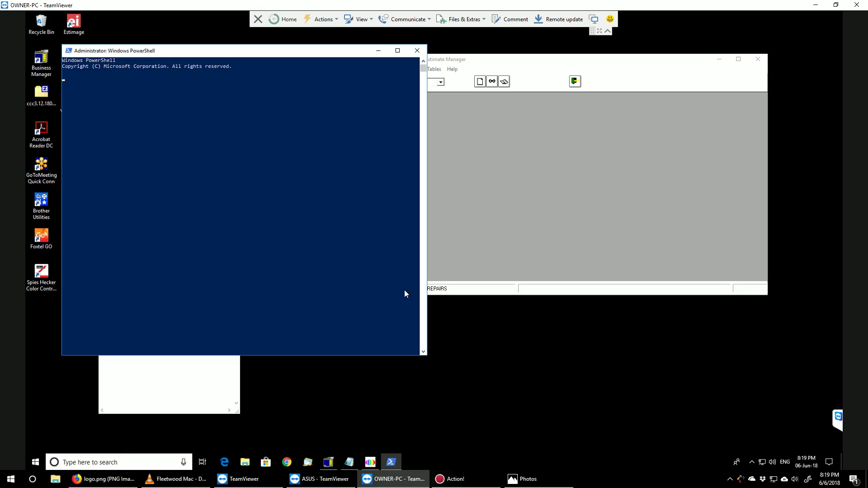
# - Run get-smbconnection to check the SMB dialect used by the ppgbm share, and close PowerShell
pyautogui.moveTo(160, 52); pyautogui.dragTo(238, 86)
pyautogui.write('get-smbconnection')
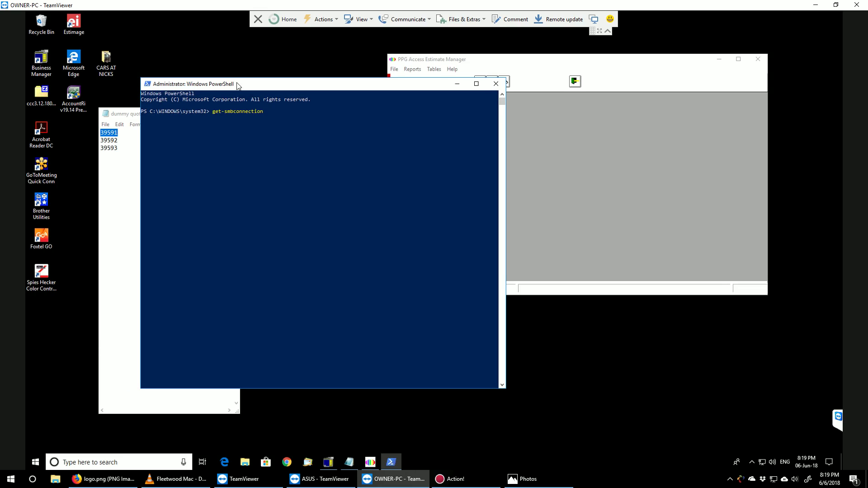
pyautogui.press('Return')
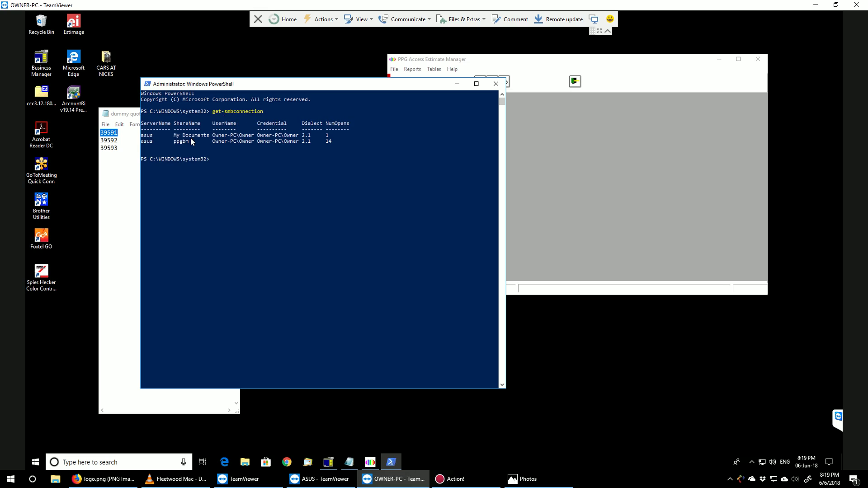
pyautogui.moveTo(302, 141); pyautogui.dragTo(314, 141)
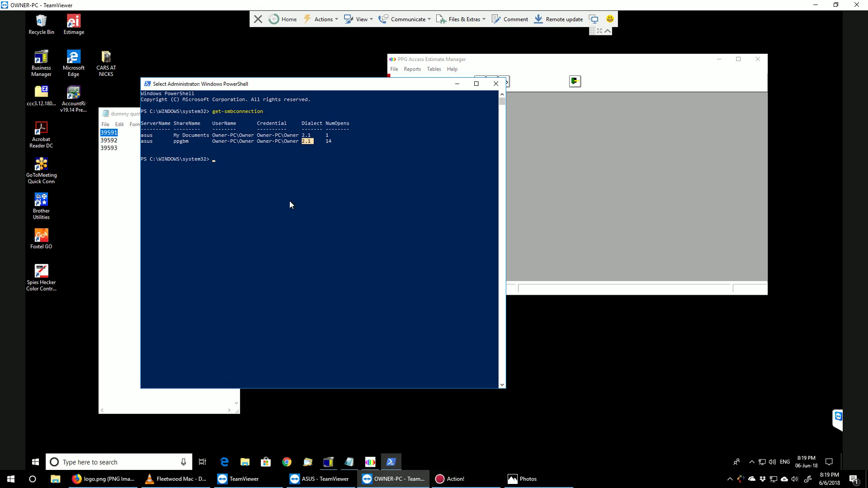
pyautogui.click(347, 194)
pyautogui.click(492, 87)
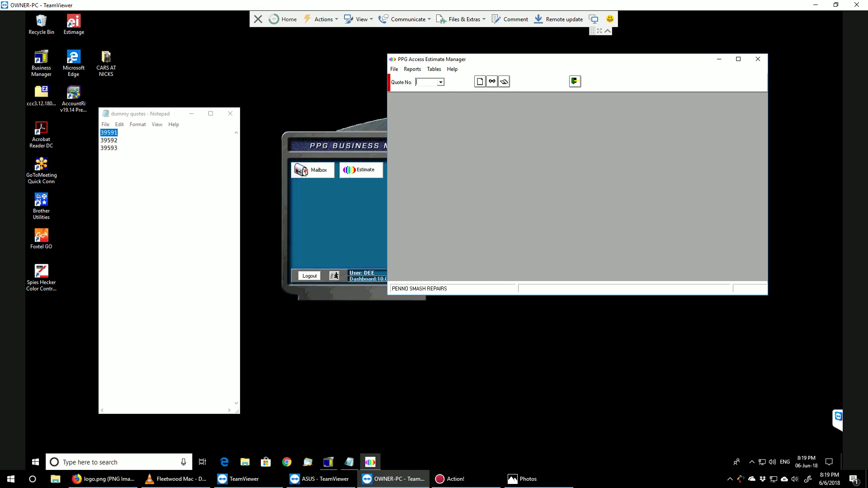
# - Switch to the ASUS server session and examine the registry path and SMB1 value in the smb1 on file, closing it without changes
pyautogui.click(321, 478)
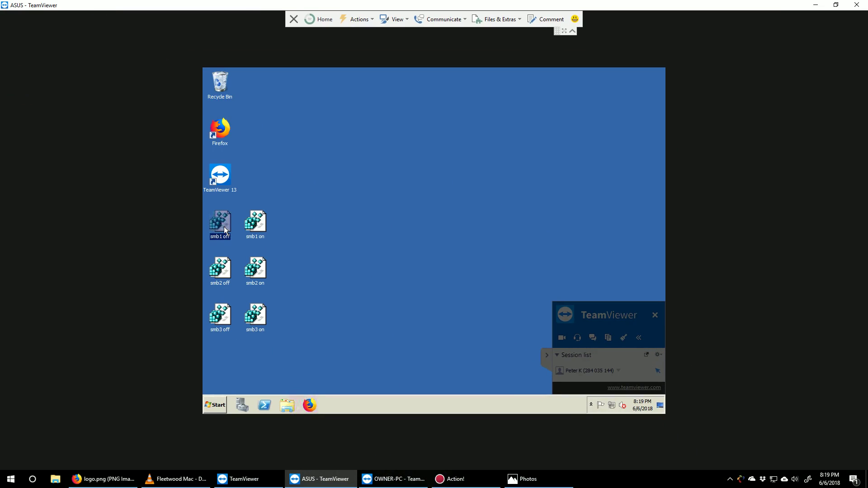
pyautogui.rightClick(263, 227)
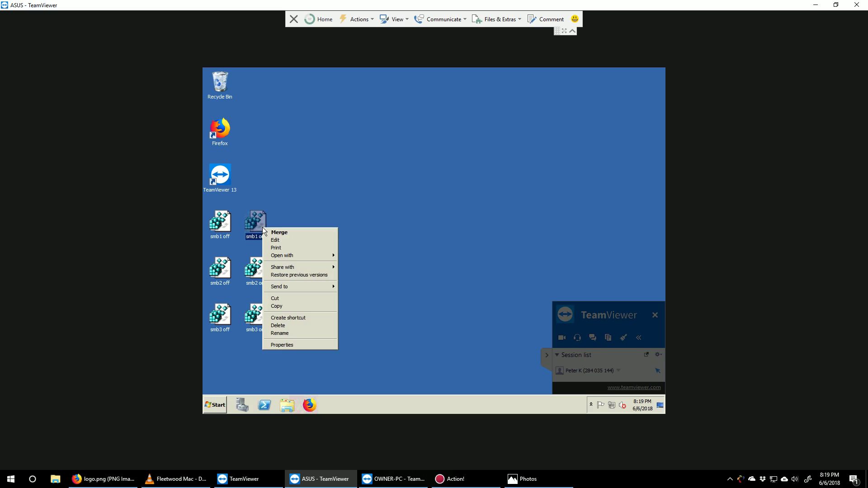
pyautogui.click(276, 242)
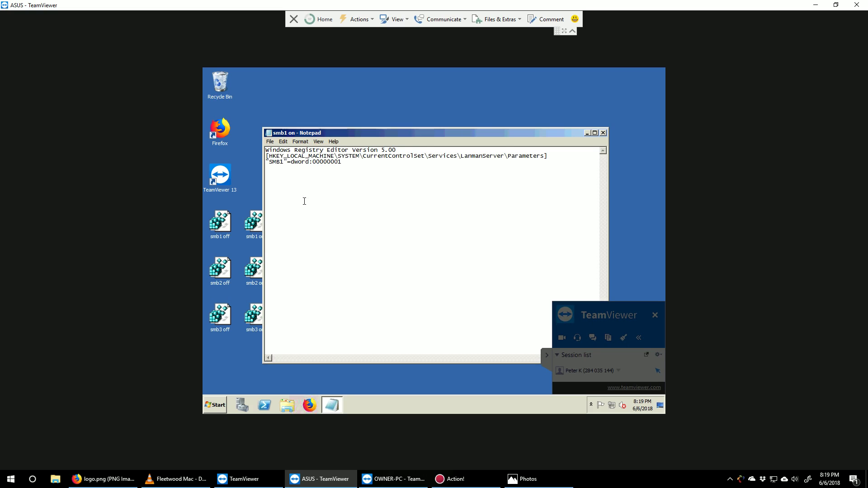
pyautogui.moveTo(270, 156); pyautogui.dragTo(480, 156)
pyautogui.click(295, 162)
pyautogui.moveTo(343, 162); pyautogui.dragTo(326, 162)
pyautogui.moveTo(375, 136)
pyautogui.mouseDown()
pyautogui.moveTo(423, 136)
pyautogui.moveTo(361, 134)
pyautogui.mouseUp()
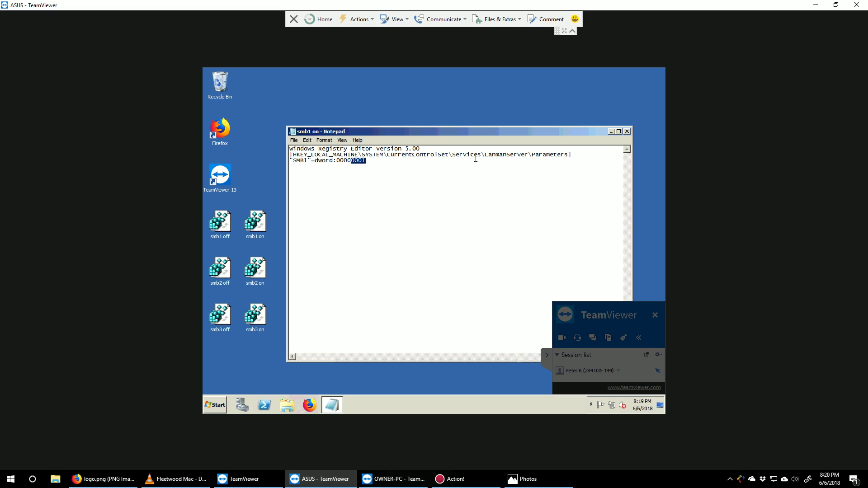
pyautogui.click(627, 132)
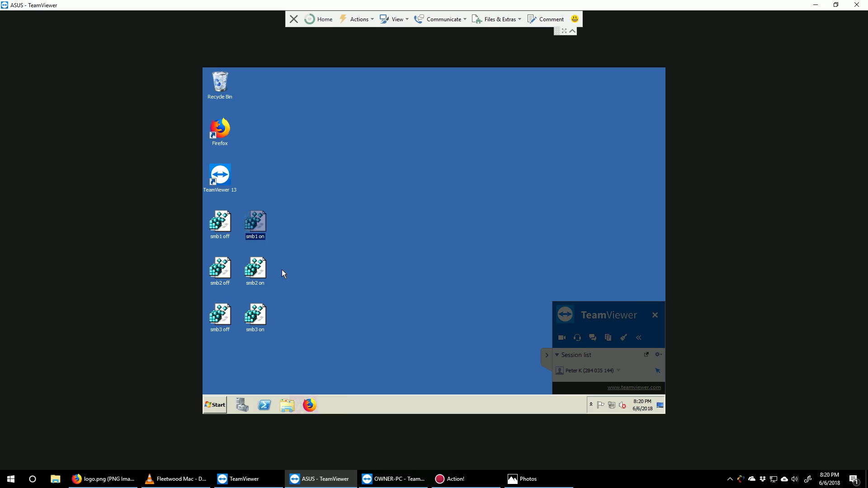
pyautogui.click(298, 334)
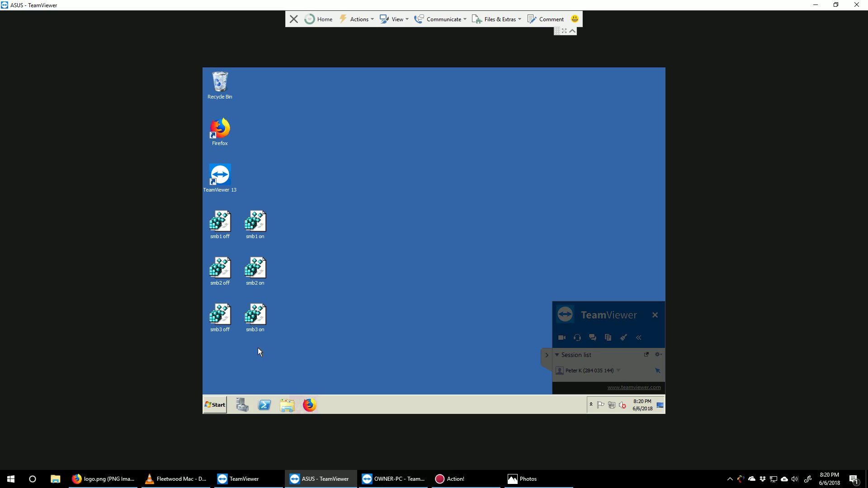
pyautogui.moveTo(258, 348); pyautogui.dragTo(213, 324)
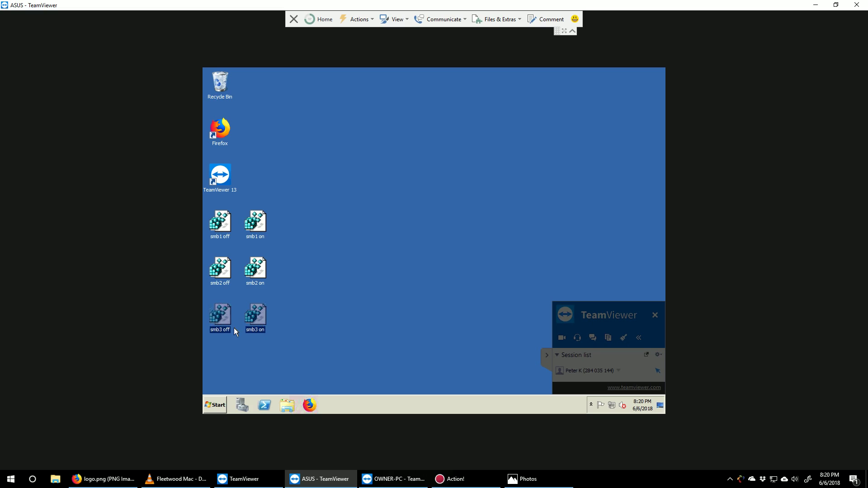
pyautogui.click(340, 316)
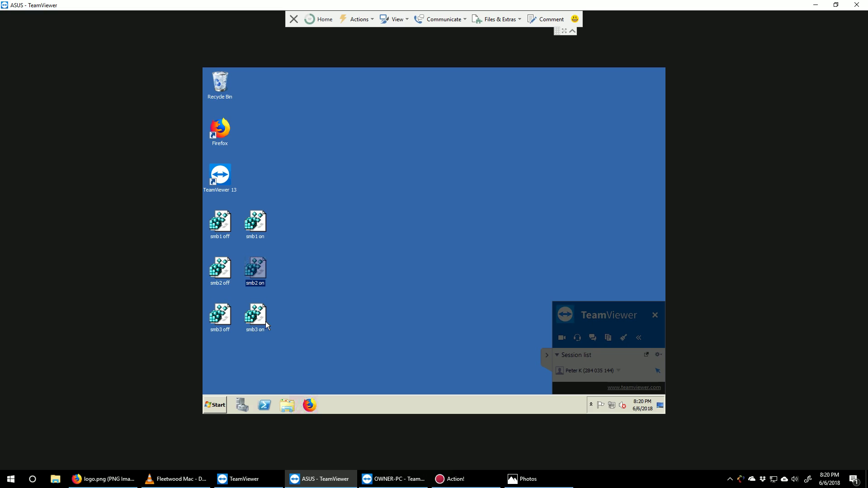
pyautogui.press('Up')
pyautogui.press('Left')
pyautogui.doubleClick(257, 272)
pyautogui.click(540, 247)
# - Merge the smb2 off registry file into the server's registry to disable SMB2
pyautogui.press('Left')
pyautogui.press('Return')
pyautogui.press('Return')
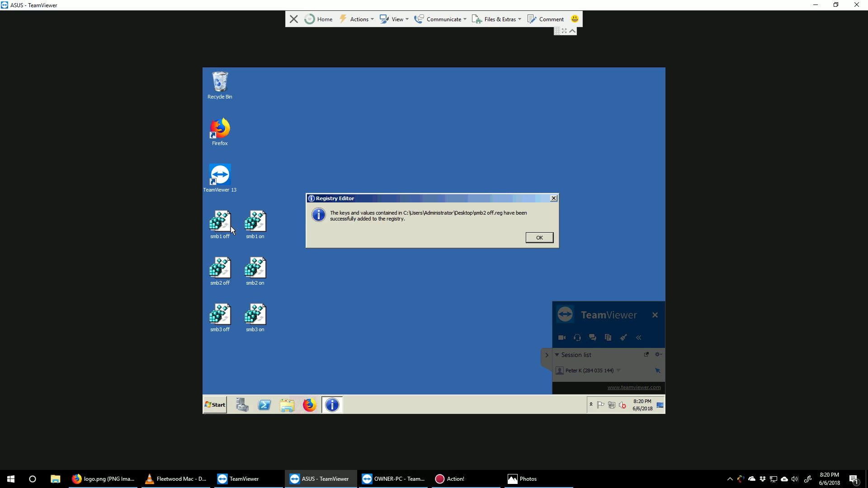
pyautogui.click(536, 240)
# - Merge the smb1 on registry file into the server's registry to enable SMB1
pyautogui.press('Up')
pyautogui.press('Right')
pyautogui.press('Return')
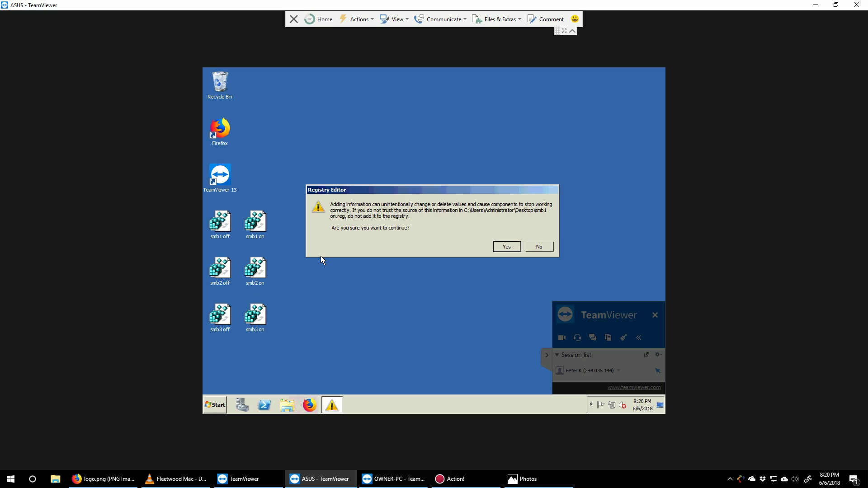
pyautogui.press('Return')
pyautogui.press('Return')
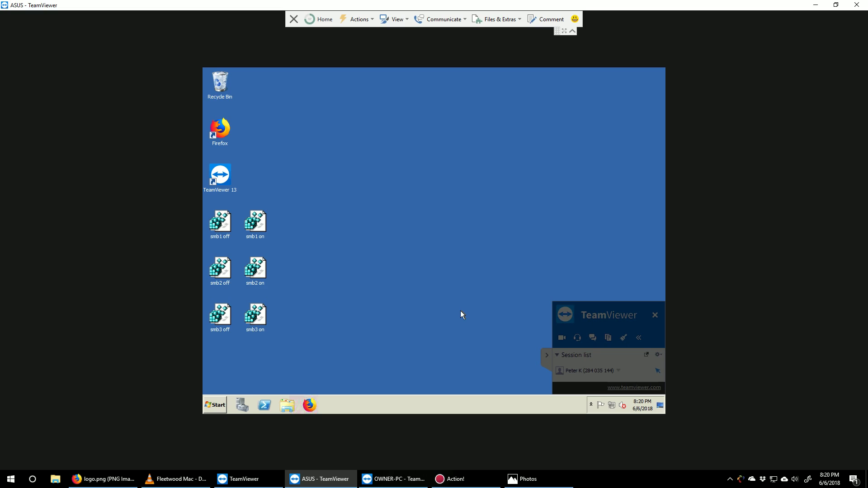
# - Reboot the ASUS server normally through its remote session and confirm the restart
pyautogui.click(349, 20)
pyautogui.click(360, 43)
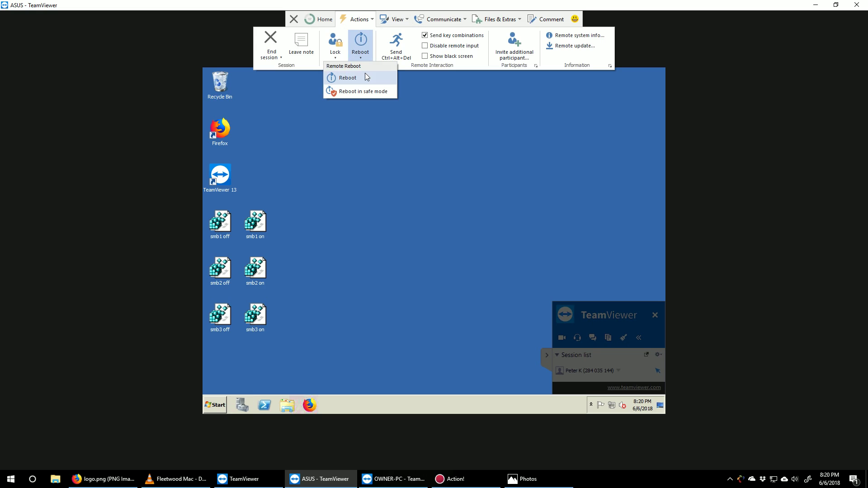
pyautogui.click(361, 79)
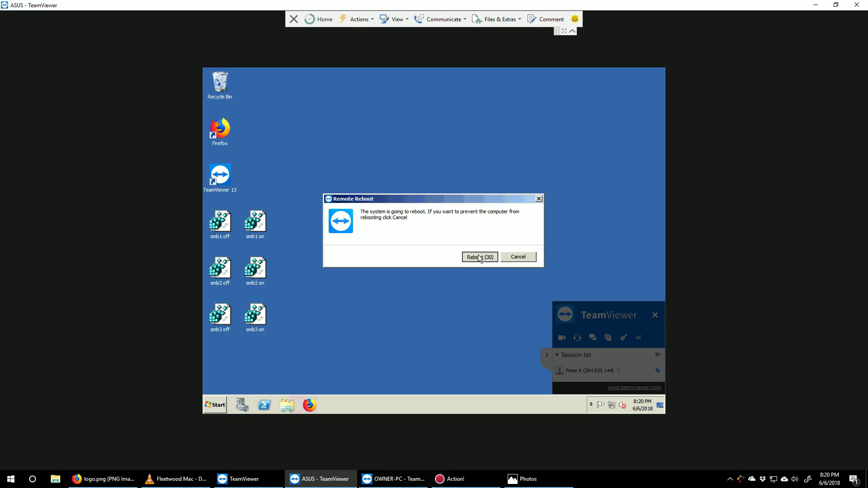
pyautogui.click(477, 257)
pyautogui.click(461, 262)
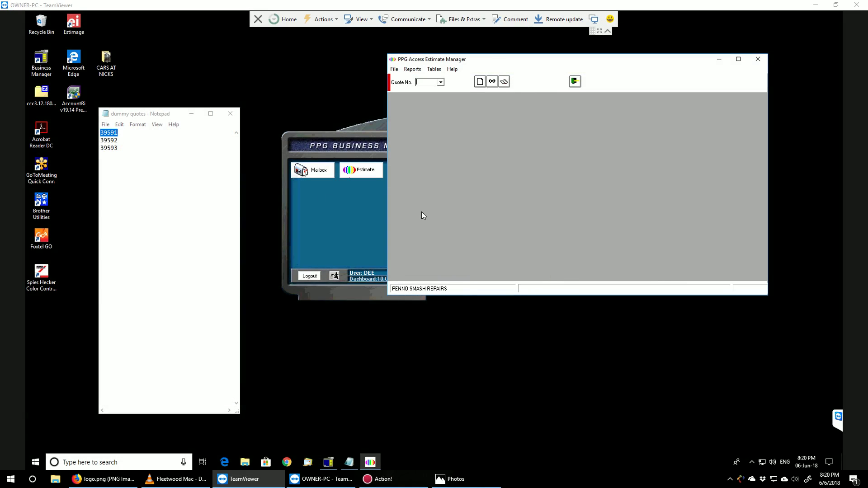
# - Find Control Panel on OWNER-PC and open the Windows features list from its Programs category
pyautogui.click(27, 460)
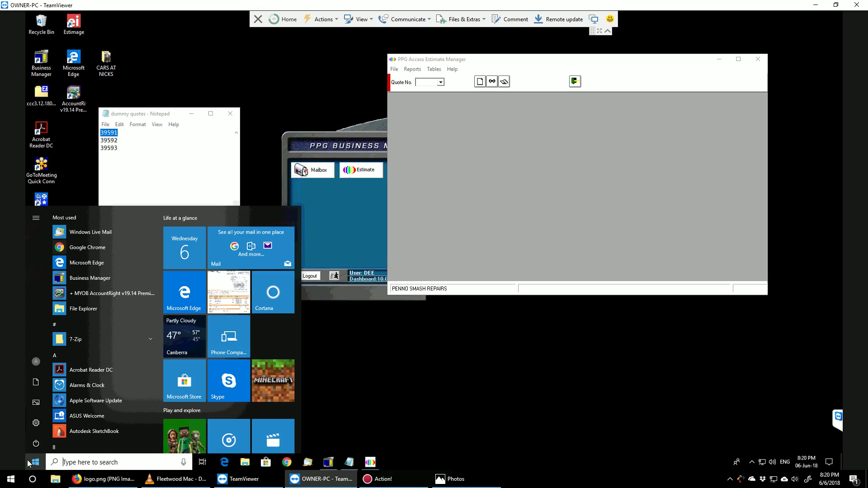
pyautogui.write('control')
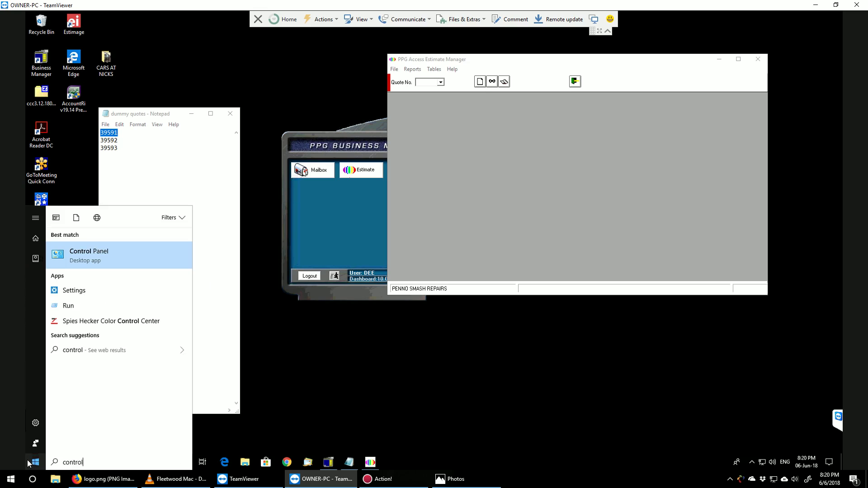
pyautogui.click(27, 460)
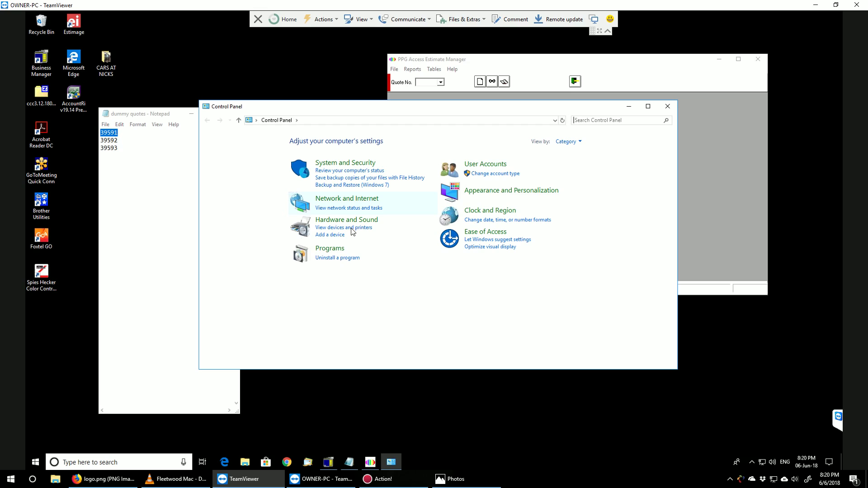
pyautogui.click(329, 249)
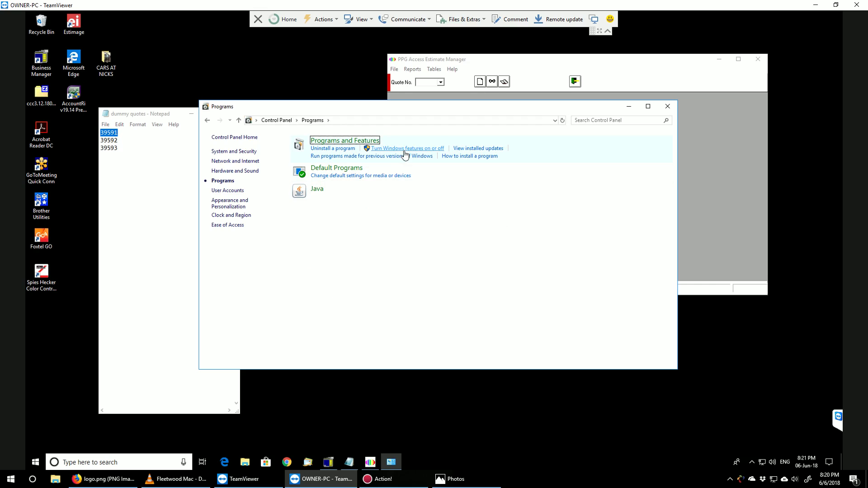
pyautogui.click(404, 149)
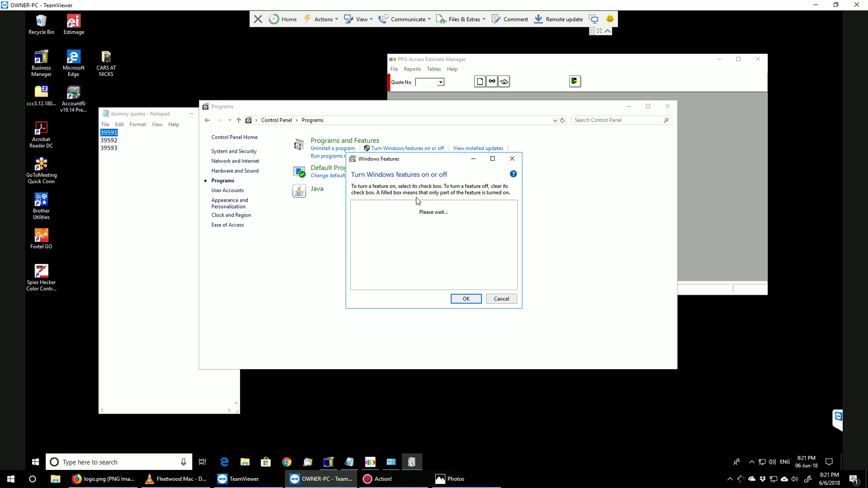
# - Check the client and server options under SMB 1.0/CIFS File Sharing Support, then leave the features unchanged and close Control Panel
pyautogui.scroll(-3, 459, 271)
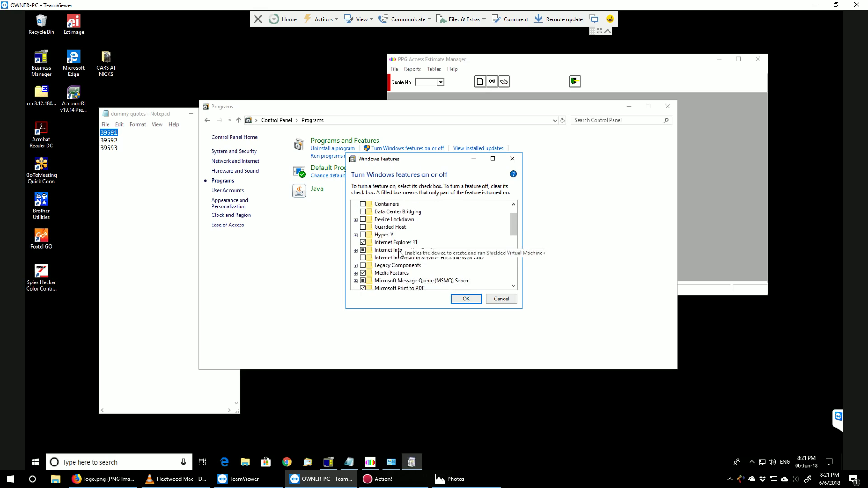
pyautogui.scroll(-3, 459, 272)
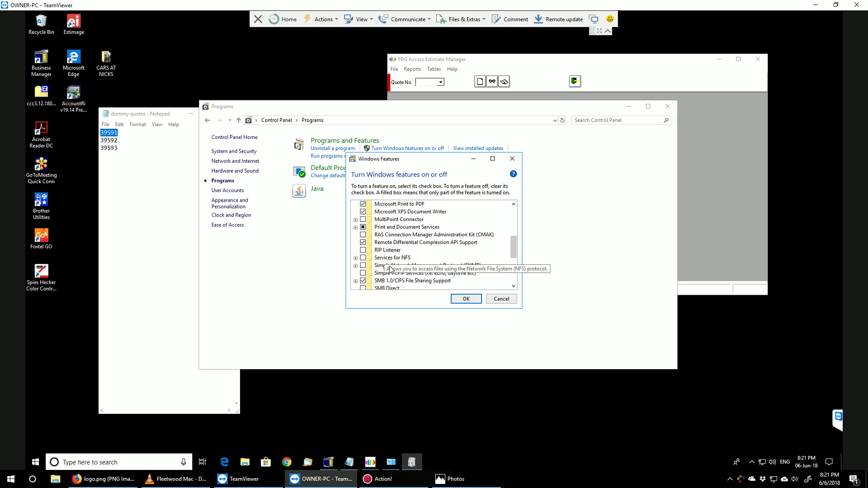
pyautogui.click(356, 251)
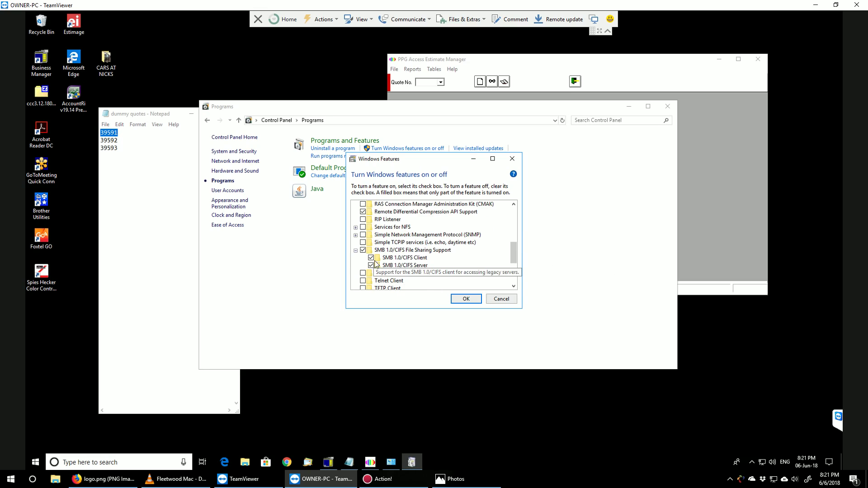
pyautogui.click(502, 300)
pyautogui.click(667, 106)
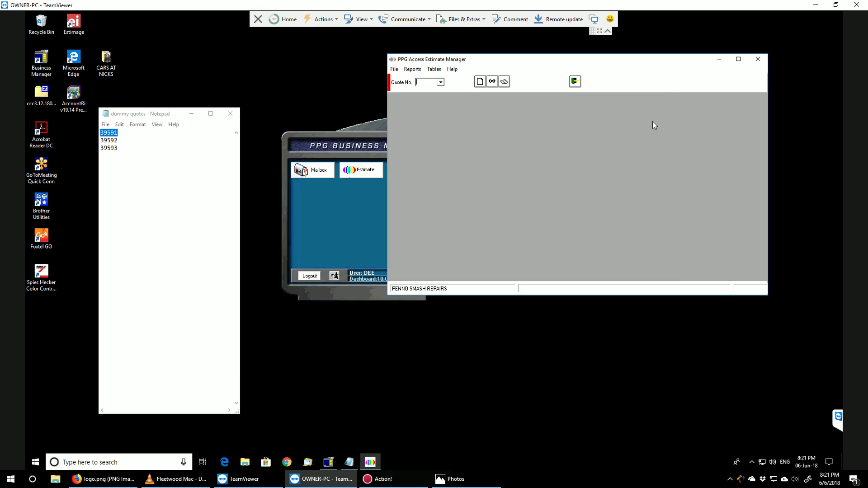
# - Close the dummy quotes note and the PPG Access Estimate Manager on OWNER-PC
pyautogui.click(233, 177)
pyautogui.click(230, 113)
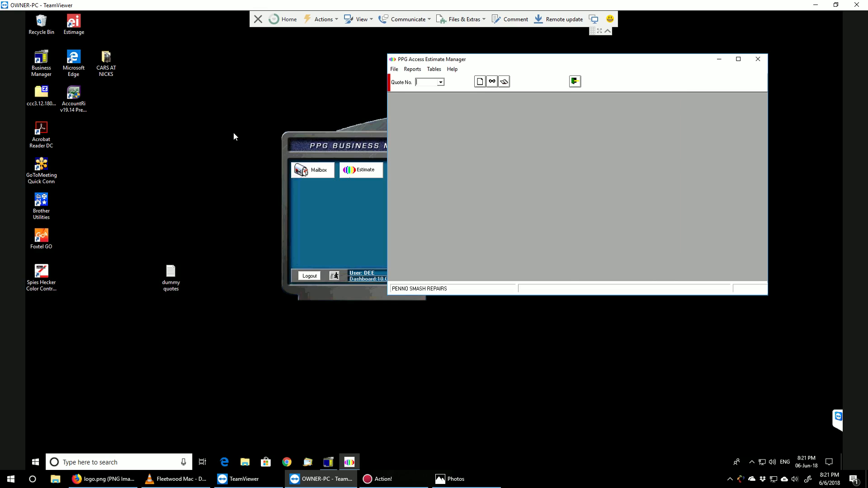
pyautogui.click(759, 59)
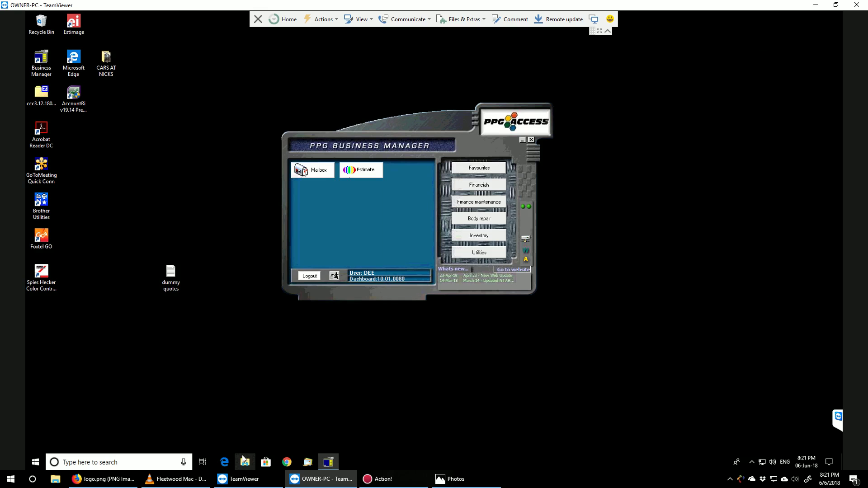
# - Check the connection state of the ppgbm (P:) network drive under This PC in File Explorer
pyautogui.click(244, 461)
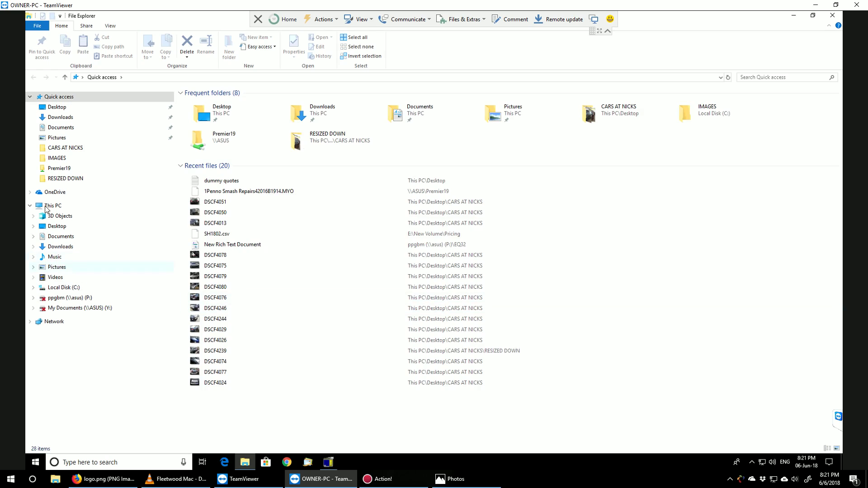
pyautogui.click(45, 207)
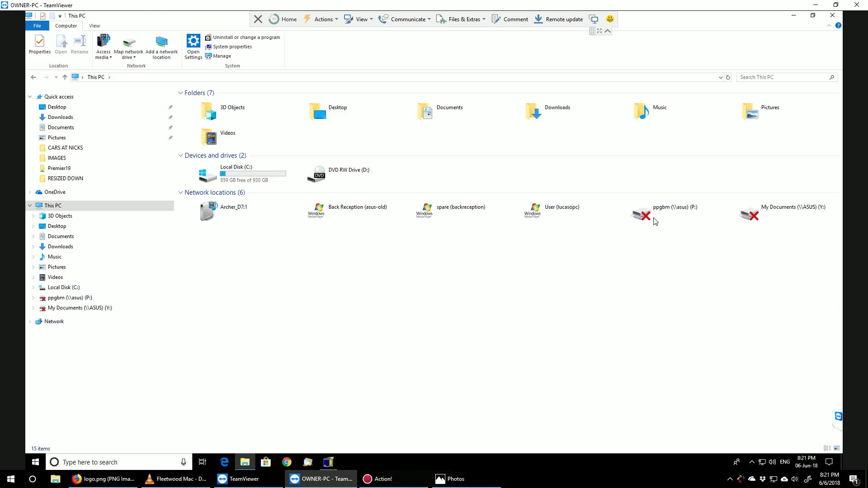
pyautogui.click(664, 213)
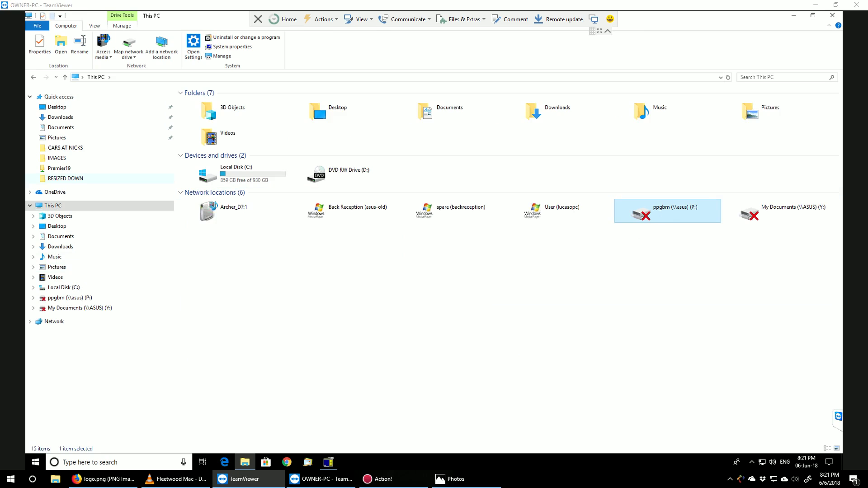
pyautogui.click(505, 335)
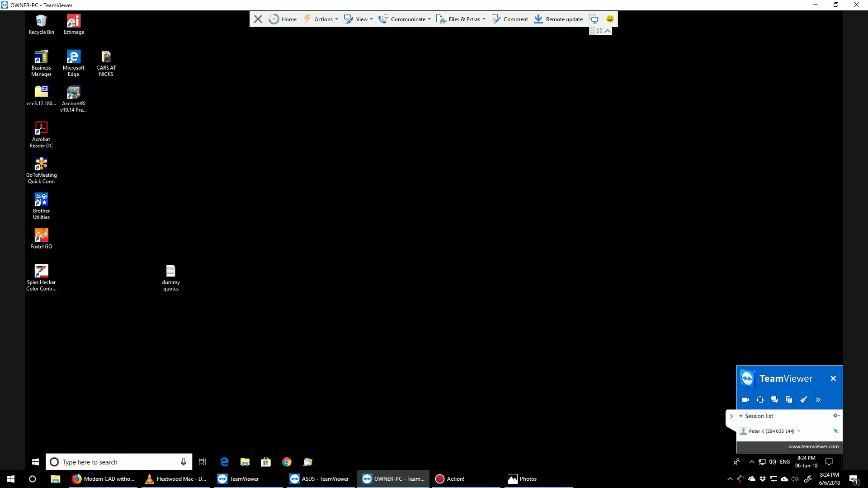
# - Open the ppgbm (P:) network drive from This PC on OWNER-PC to check access to its files
pyautogui.moveTo(867, 153); pyautogui.dragTo(867, 5)
pyautogui.click(742, 83)
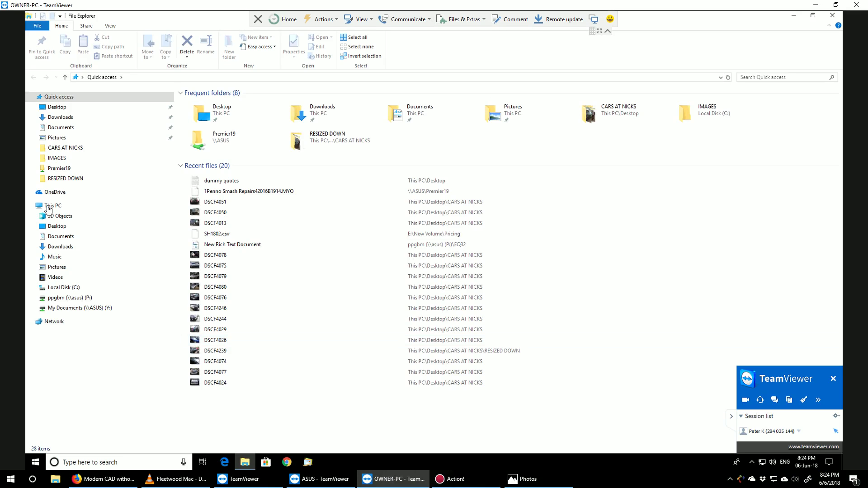
pyautogui.click(49, 206)
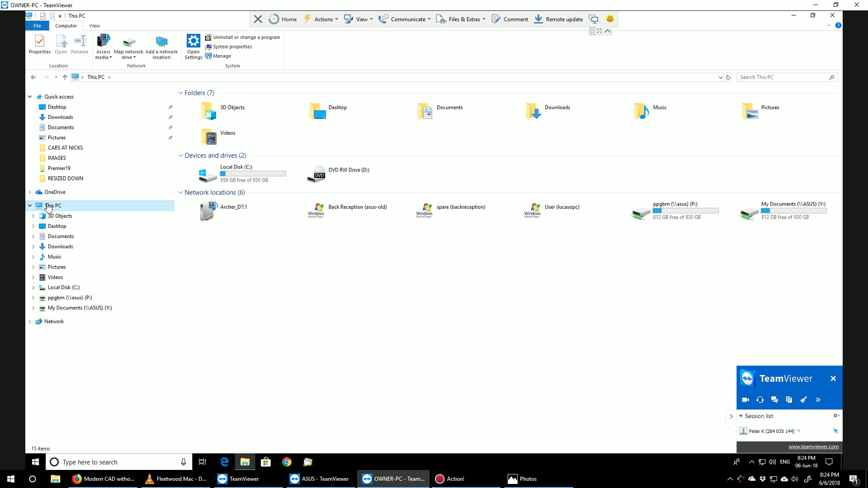
pyautogui.click(699, 216)
pyautogui.doubleClick(698, 216)
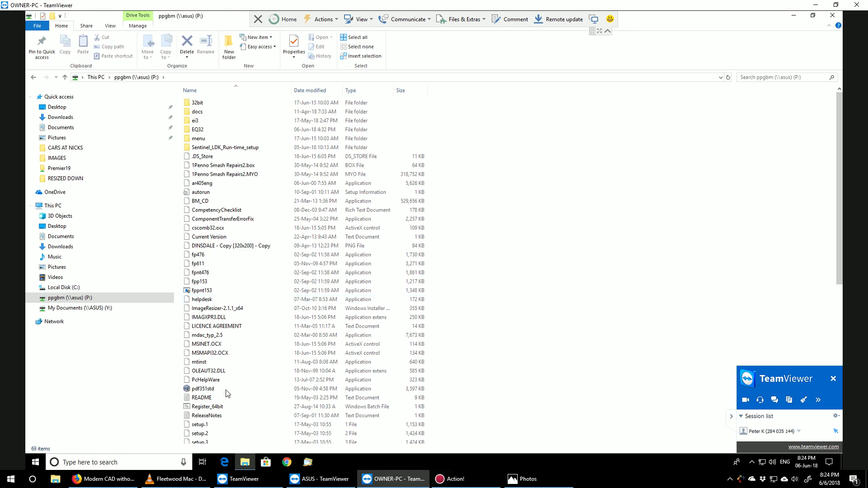
# - Start Windows PowerShell as administrator on OWNER-PC, allow it to make changes, and move its window toward the middle of the desktop
pyautogui.rightClick(36, 463)
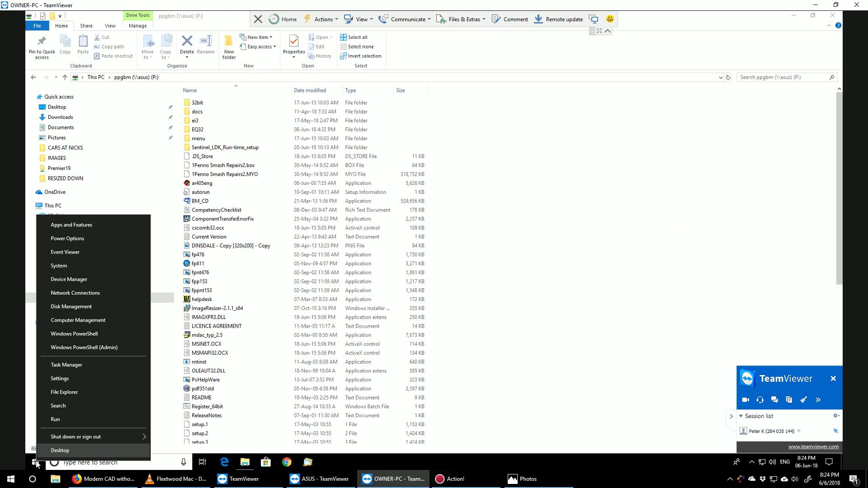
pyautogui.click(83, 348)
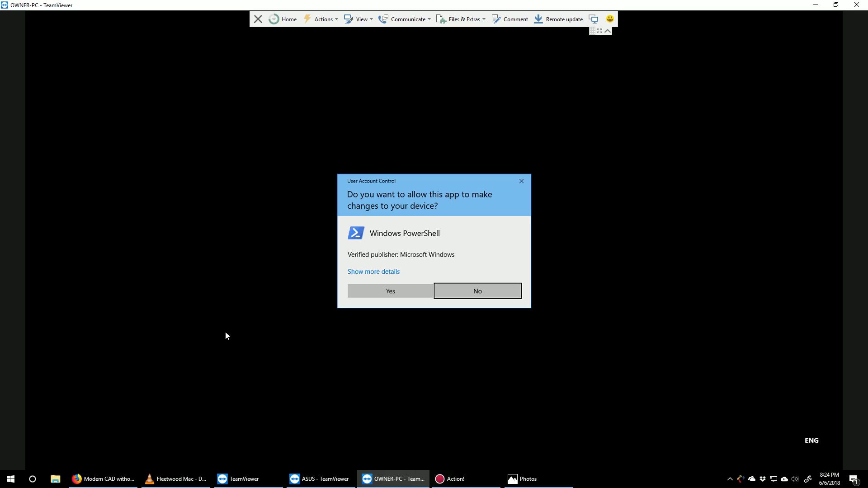
pyautogui.click(376, 290)
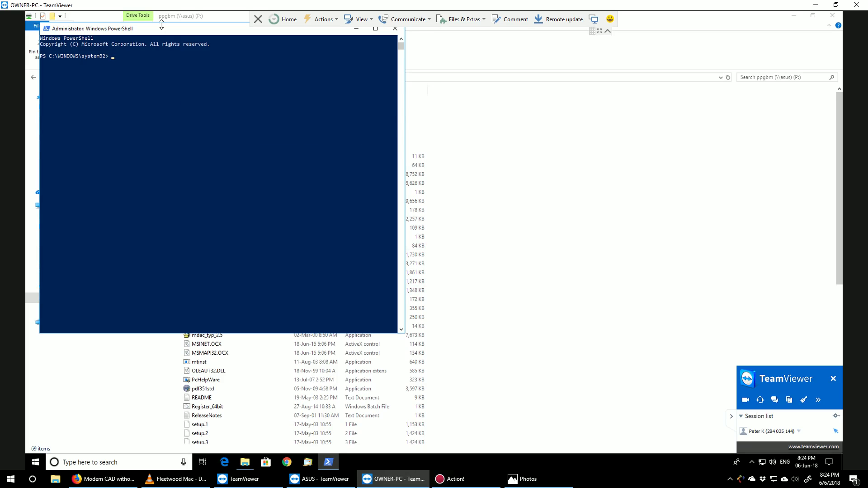
pyautogui.moveTo(161, 25); pyautogui.dragTo(373, 144)
# - Run get-smbconnection to check the dialect of the asus shares, then close PowerShell and the ppgbm folder window
pyautogui.write('get-smbconnection')
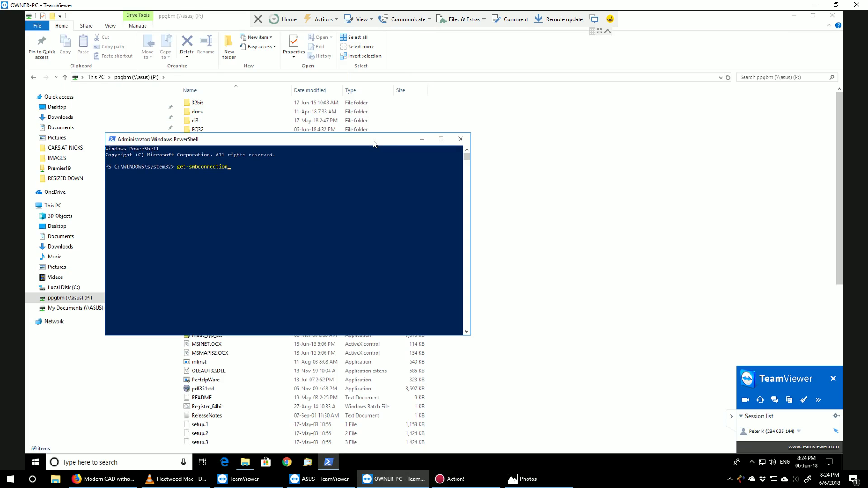
pyautogui.press('Return')
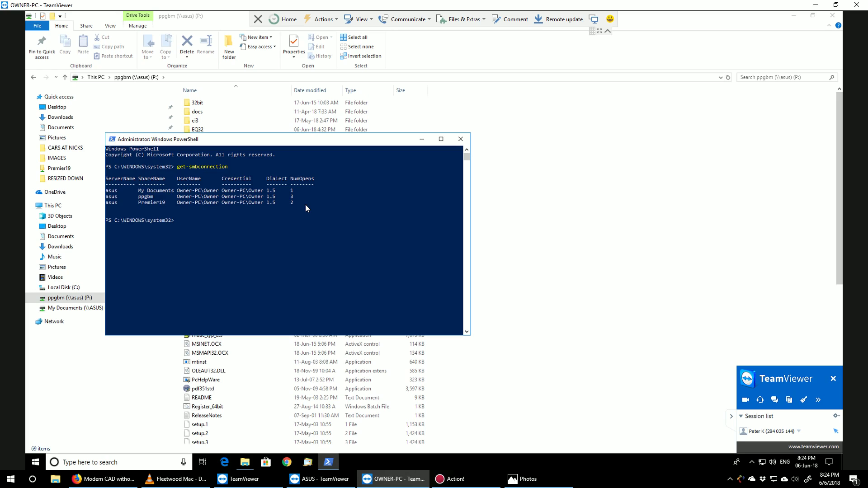
pyautogui.click(268, 190)
pyautogui.click(456, 145)
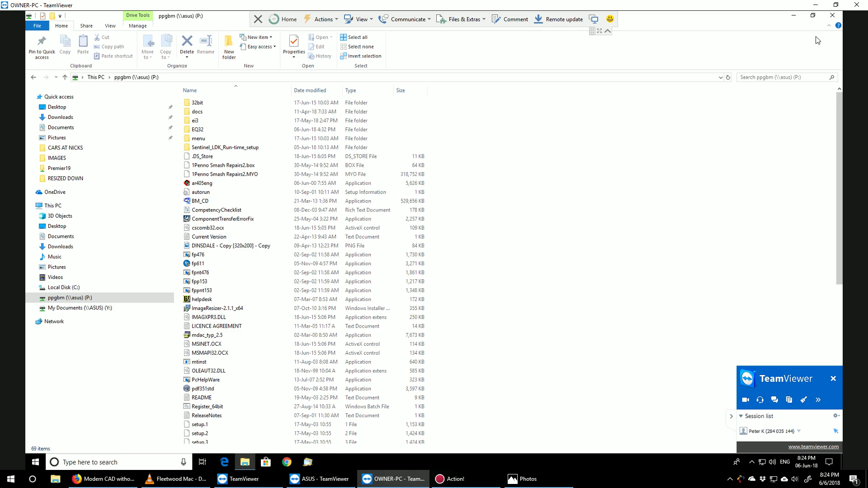
pyautogui.doubleClick(764, 20)
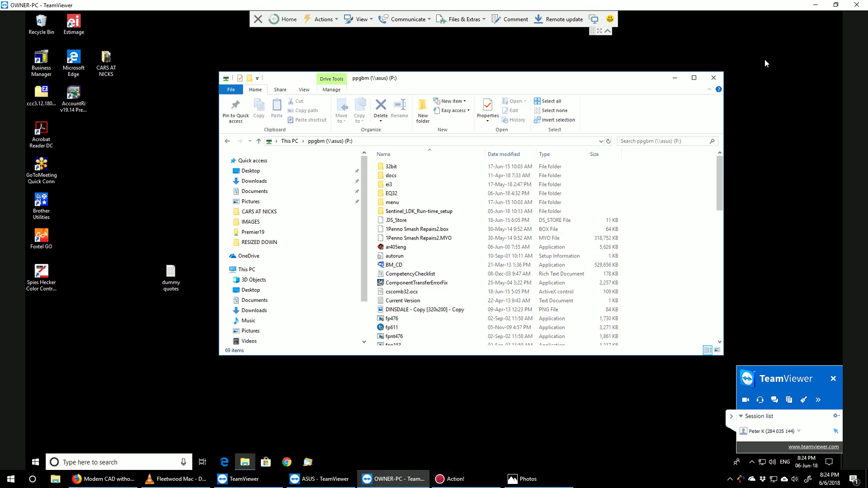
pyautogui.click(721, 77)
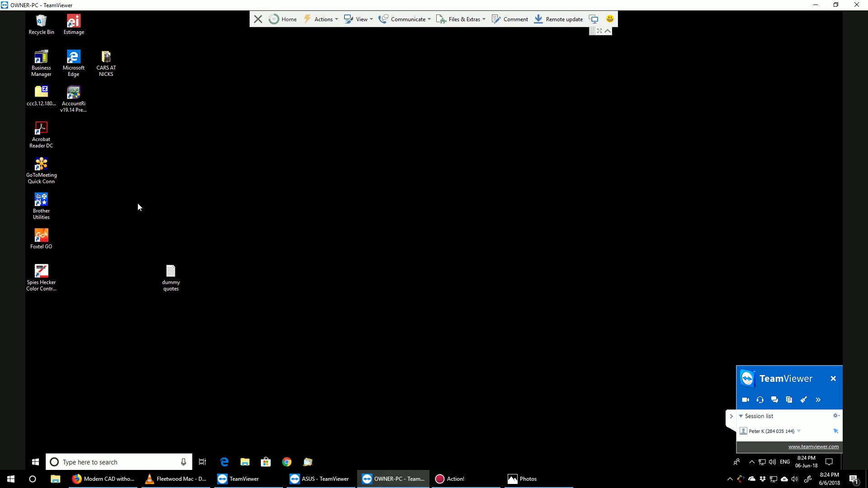
# - Launch Business Manager and log in to the dashboard with the user ID and account password
pyautogui.doubleClick(41, 61)
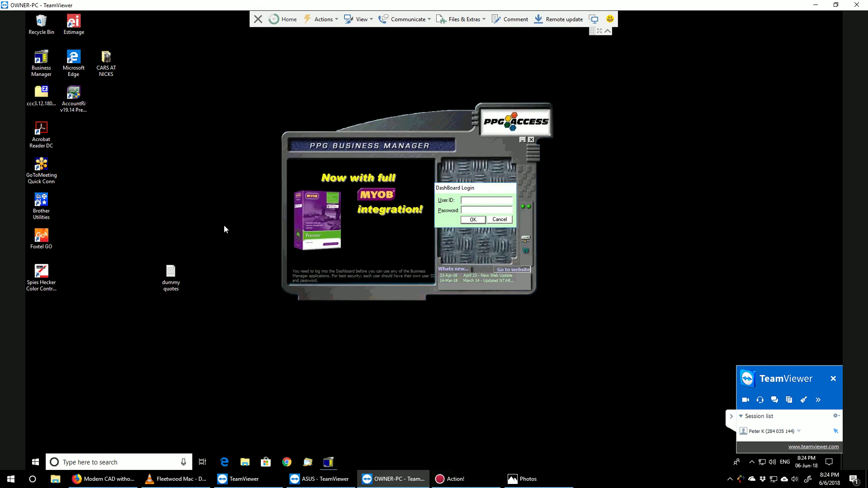
pyautogui.write('ee')
pyautogui.press('Tab')
pyautogui.write('***')
pyautogui.click(473, 220)
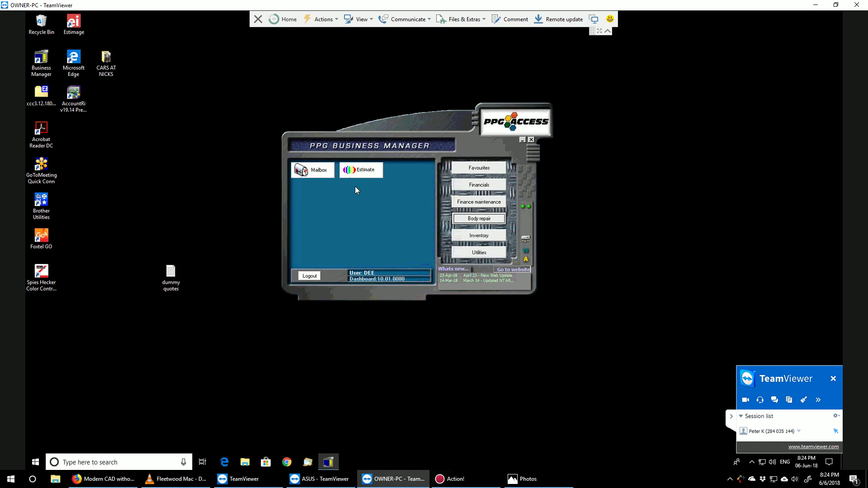
# - Open the Estimate module from PPG Business Manager and maximize the Estimate Manager window
pyautogui.click(362, 171)
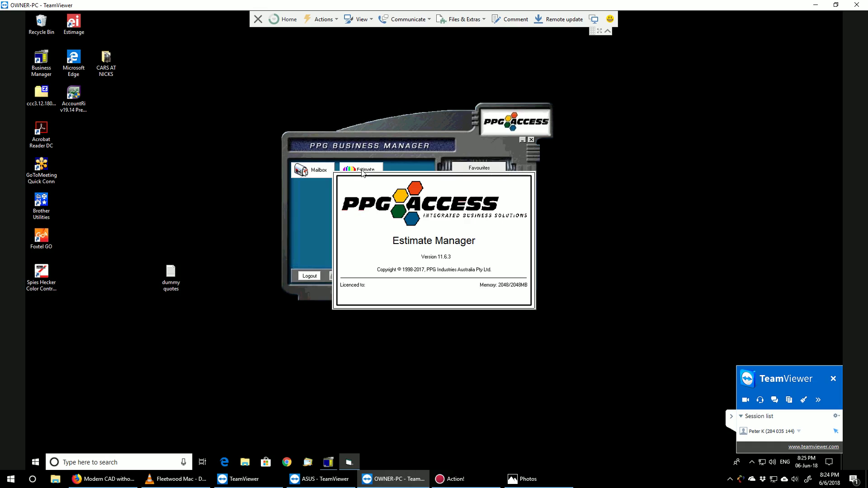
pyautogui.click(321, 478)
pyautogui.moveTo(349, 128); pyautogui.dragTo(321, 48)
pyautogui.hotkey('alt', 'Tab')
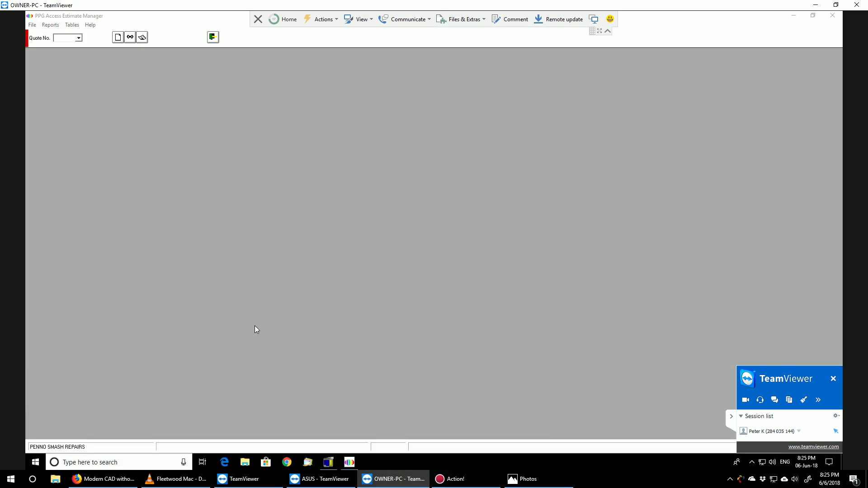
# - Minimize Estimate Manager, open the dummy quotes text file from the desktop, and copy the first quote number listed
pyautogui.click(797, 18)
pyautogui.doubleClick(174, 280)
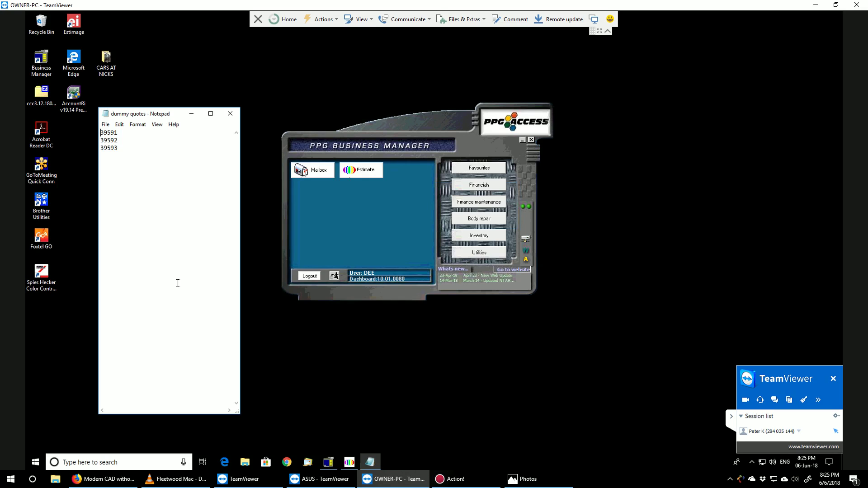
pyautogui.doubleClick(118, 132)
# - Return to Estimate Manager and open the quote matching the first number in the dummy quotes list
pyautogui.click(327, 463)
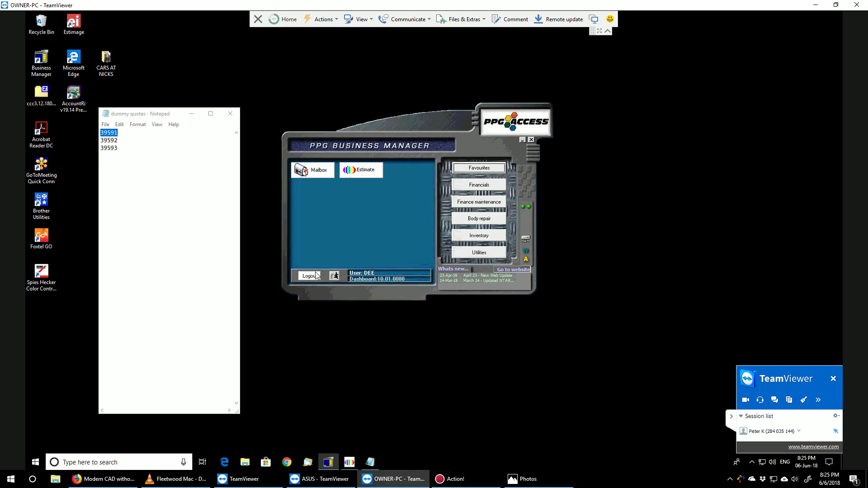
pyautogui.click(357, 414)
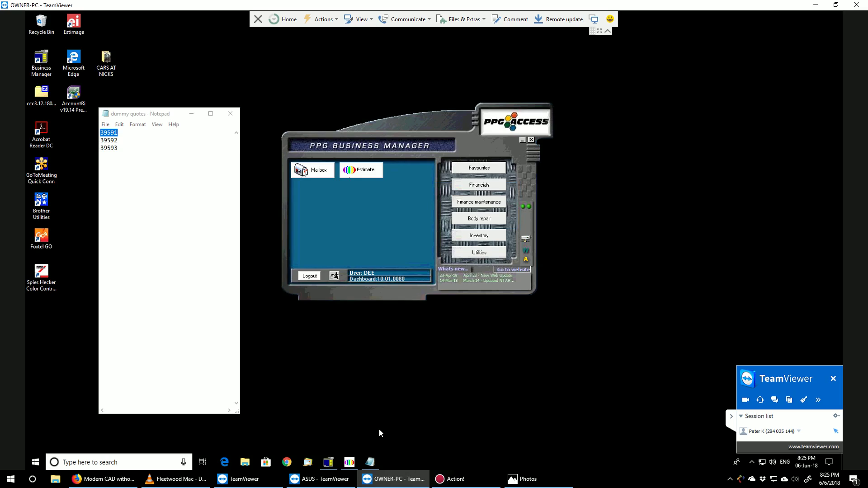
pyautogui.moveTo(329, 462)
pyautogui.click(349, 462)
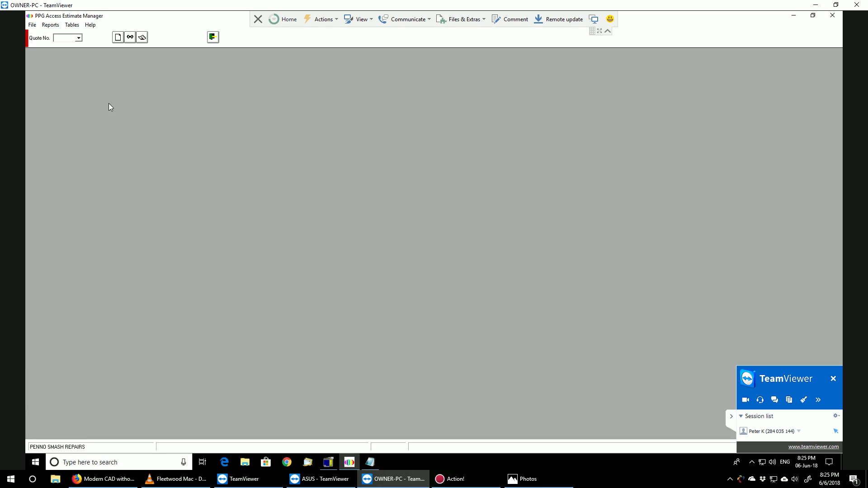
pyautogui.click(94, 38)
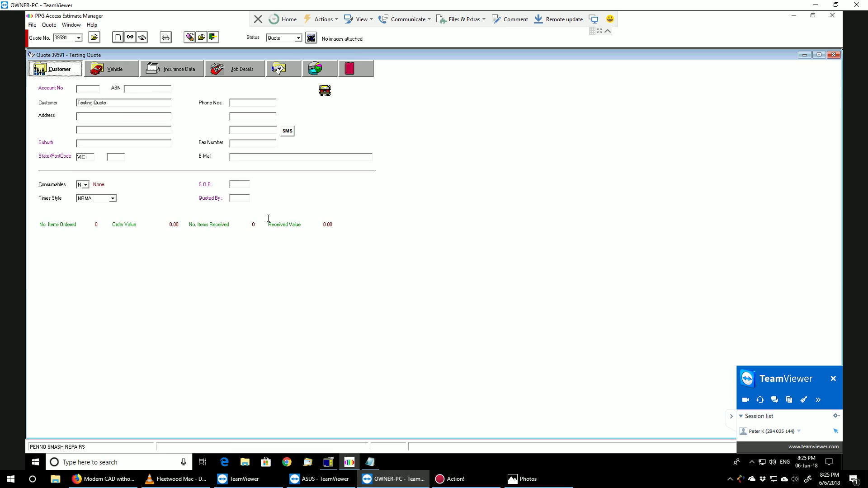
# - Copy the second quote number from the dummy quotes file and open that quote in Estimate Manager
pyautogui.click(370, 462)
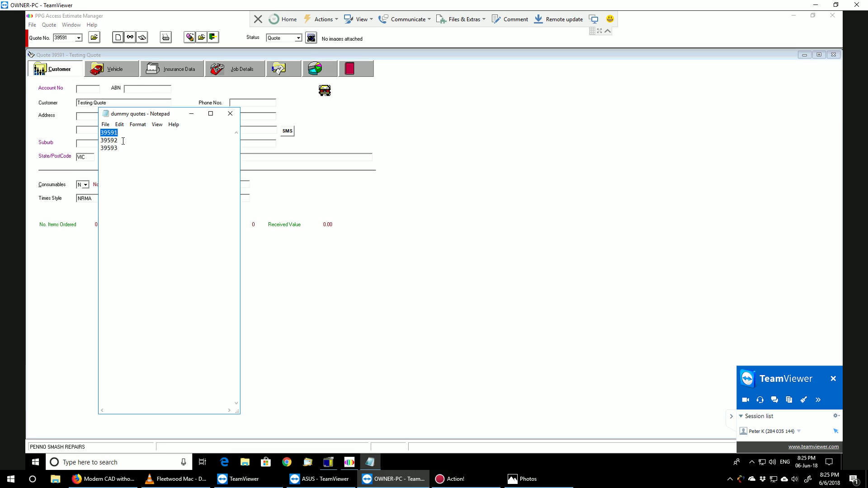
pyautogui.press('Right')
pyautogui.hotkey('shift', 'Home')
pyautogui.hotkey('ctrl', 'c')
pyautogui.click(75, 38)
pyautogui.hotkey('ctrl', 'v')
pyautogui.press('Return')
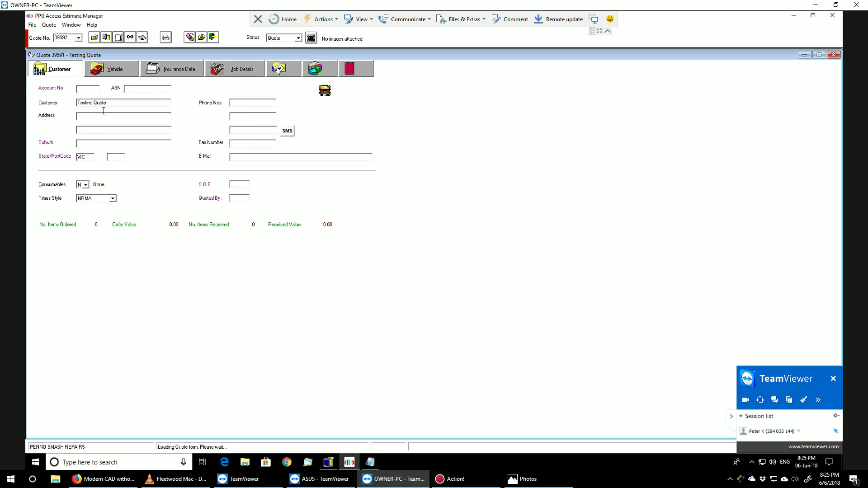
# - Copy the third quote number from the dummy quotes file and open that quote in Estimate Manager
pyautogui.click(370, 462)
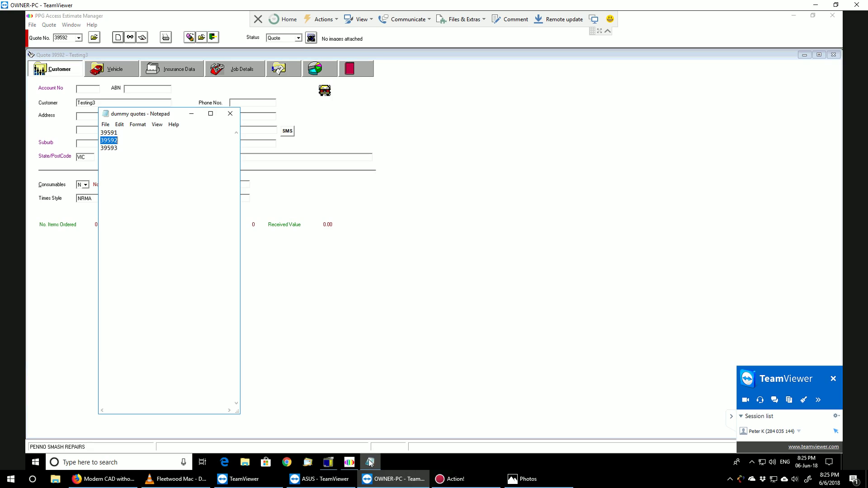
pyautogui.doubleClick(112, 148)
pyautogui.hotkey('ctrl', 'c')
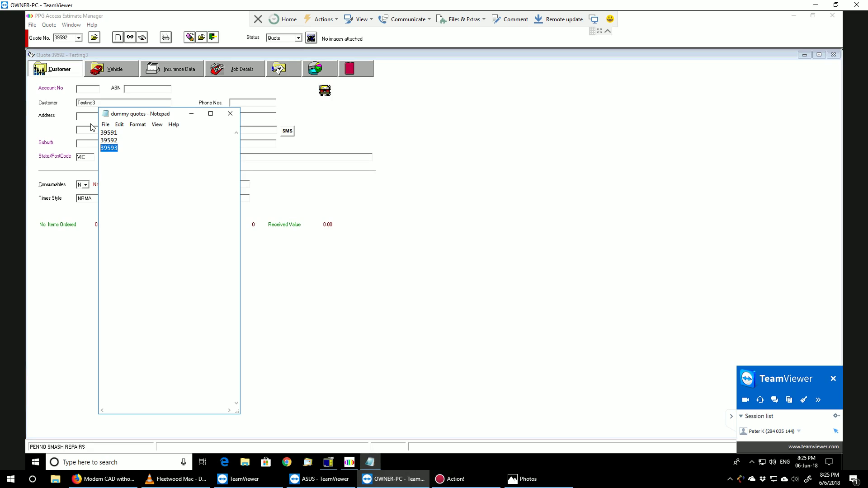
pyautogui.click(66, 38)
pyautogui.hotkey('ctrl', 'v')
pyautogui.press('Return')
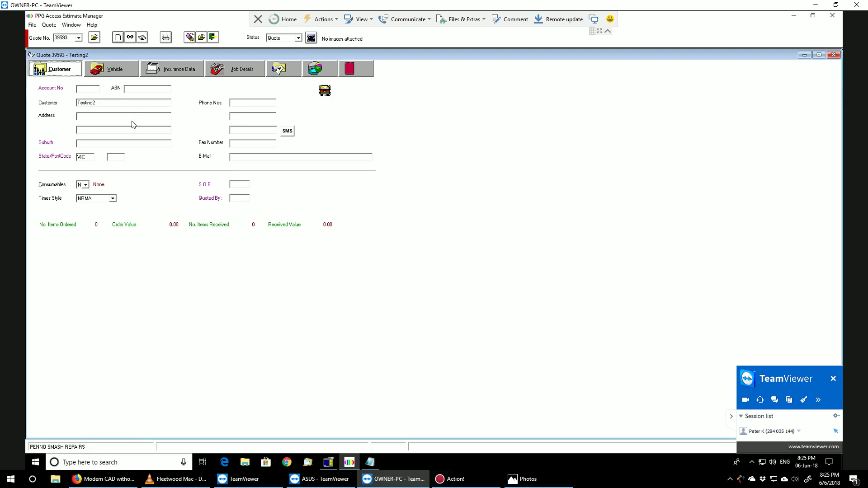
# - Close all the open test quotes in Estimate Manager
pyautogui.click(834, 54)
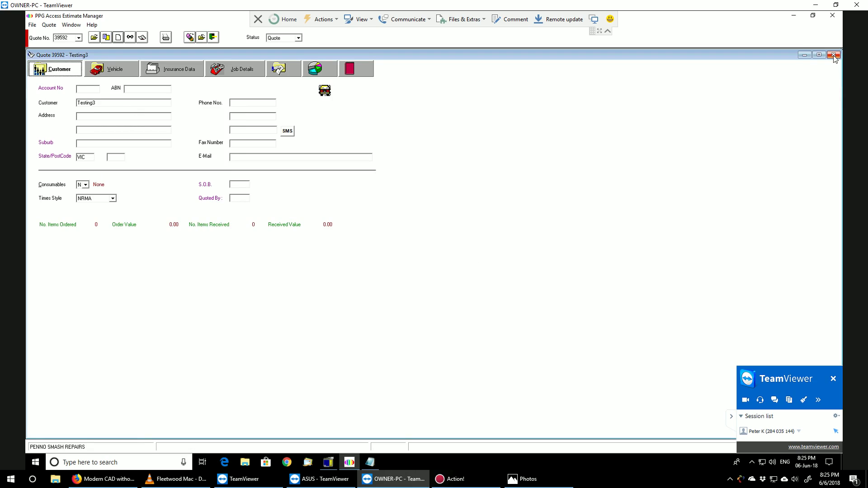
pyautogui.click(834, 55)
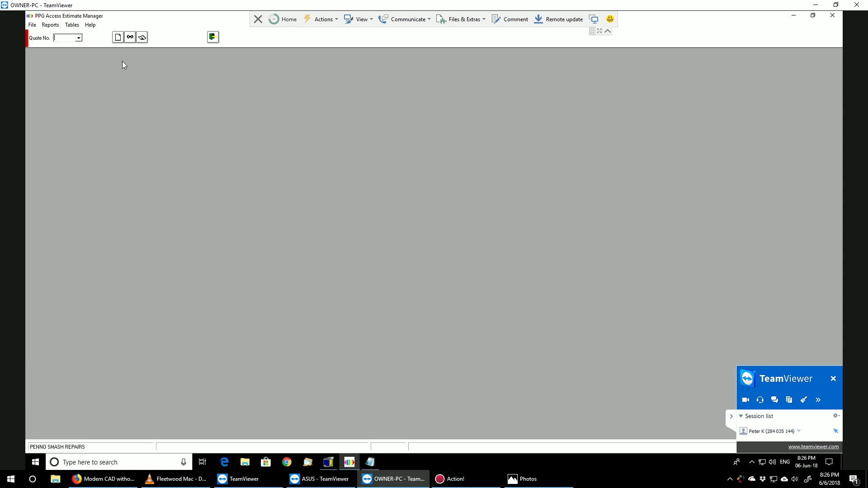
pyautogui.click(78, 38)
pyautogui.click(79, 41)
pyautogui.click(35, 462)
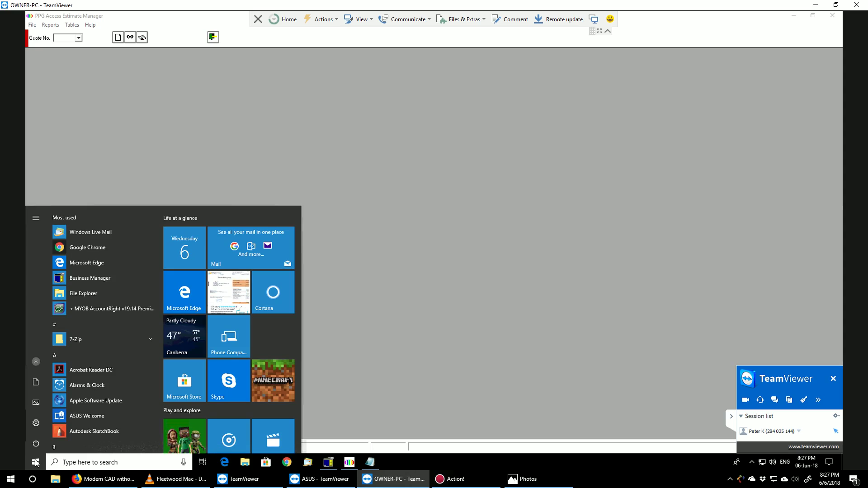
pyautogui.rightClick(35, 462)
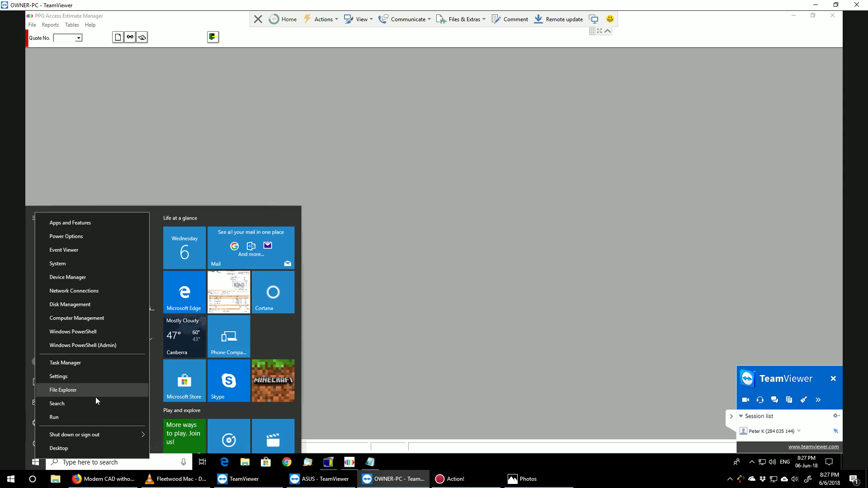
pyautogui.press('Escape')
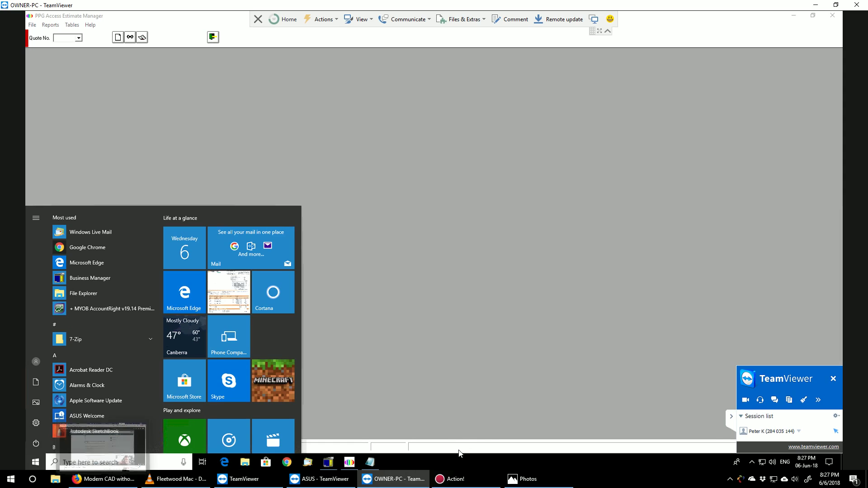
pyautogui.press('super+r')
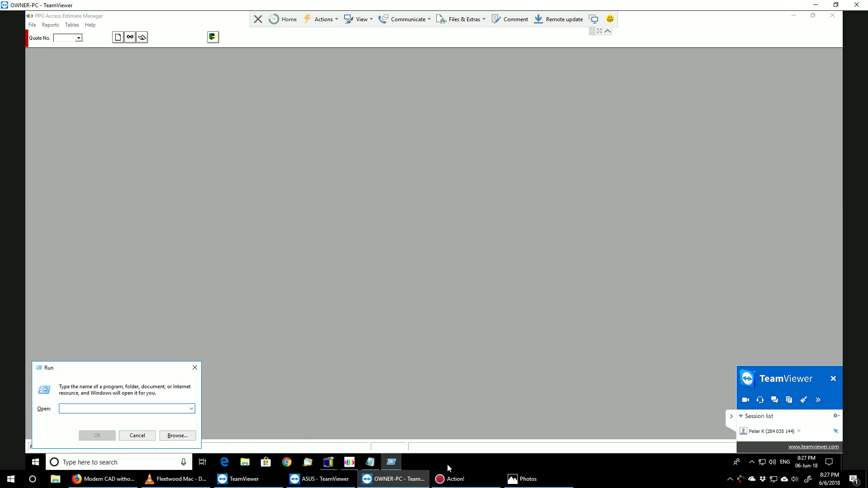
pyautogui.press('Escape')
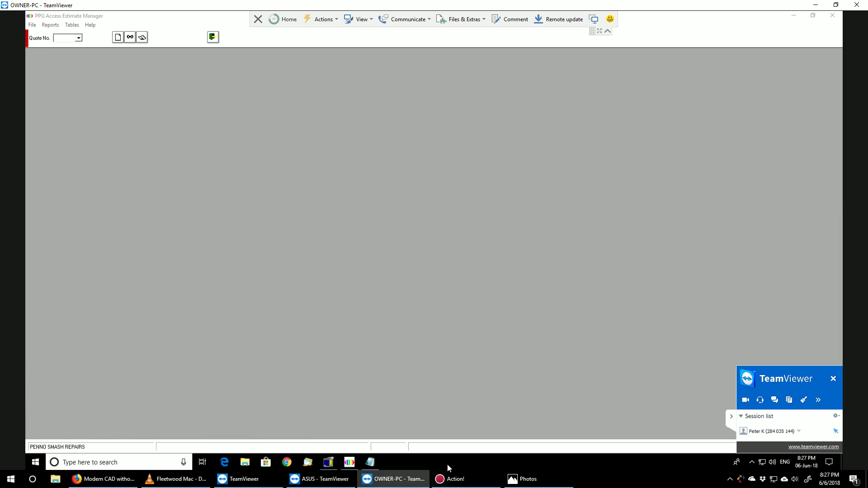
# - Run get-smbconnection in Windows PowerShell as administrator to check the dialect of the asus shares, then close PowerShell
pyautogui.press('super')
pyautogui.write('powe')
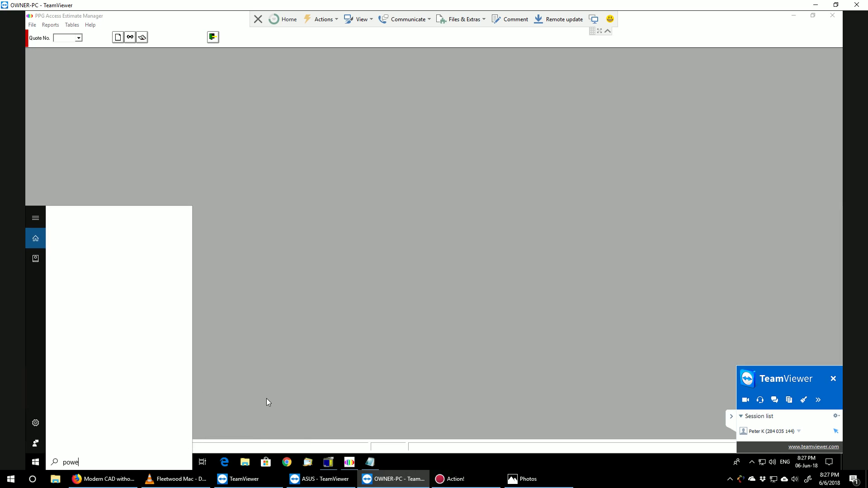
pyautogui.write('r')
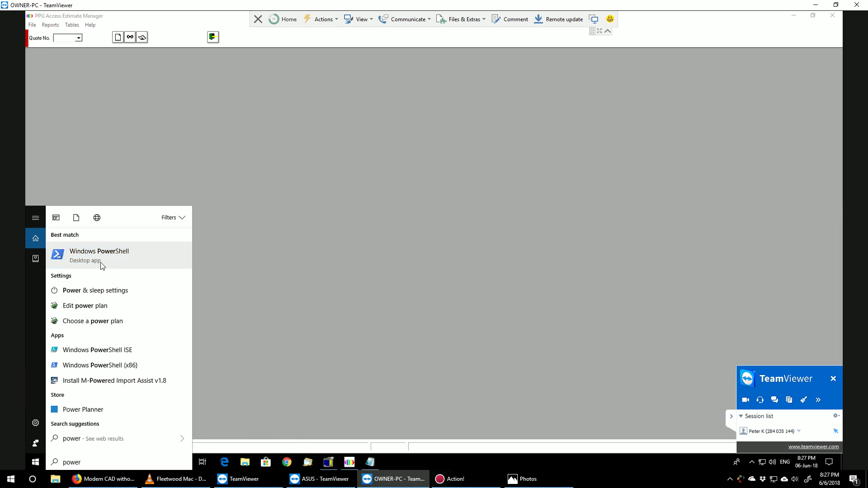
pyautogui.rightClick(102, 265)
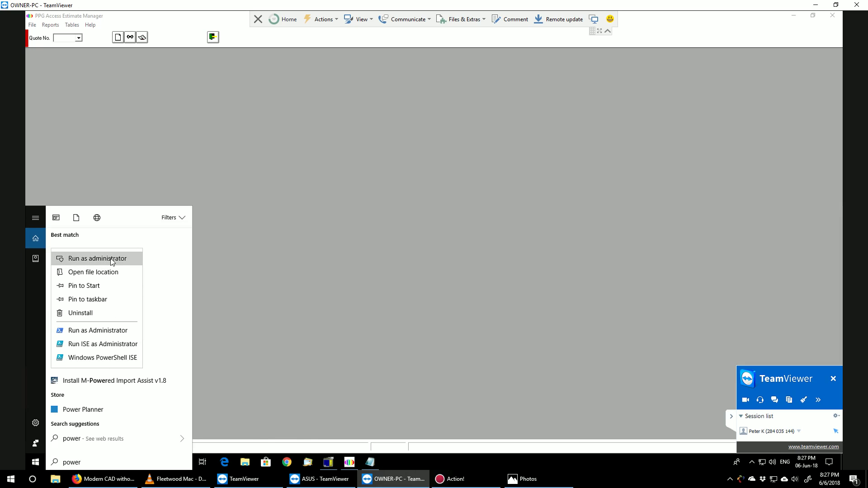
pyautogui.click(114, 263)
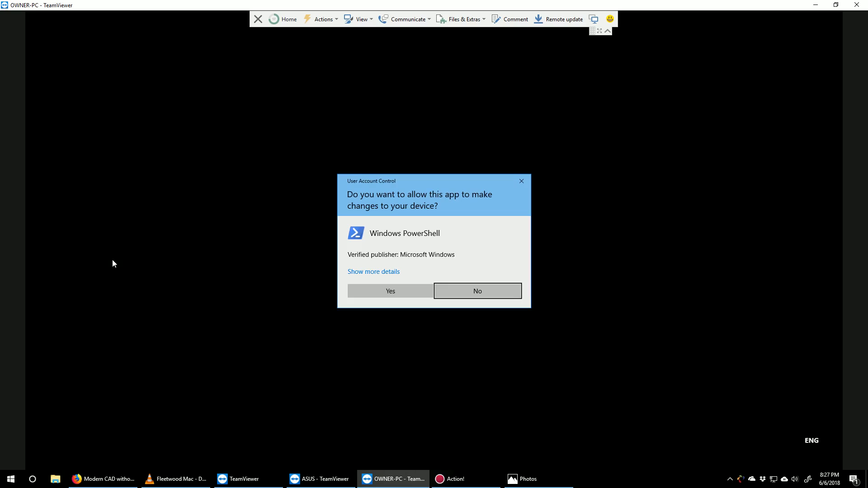
pyautogui.click(356, 290)
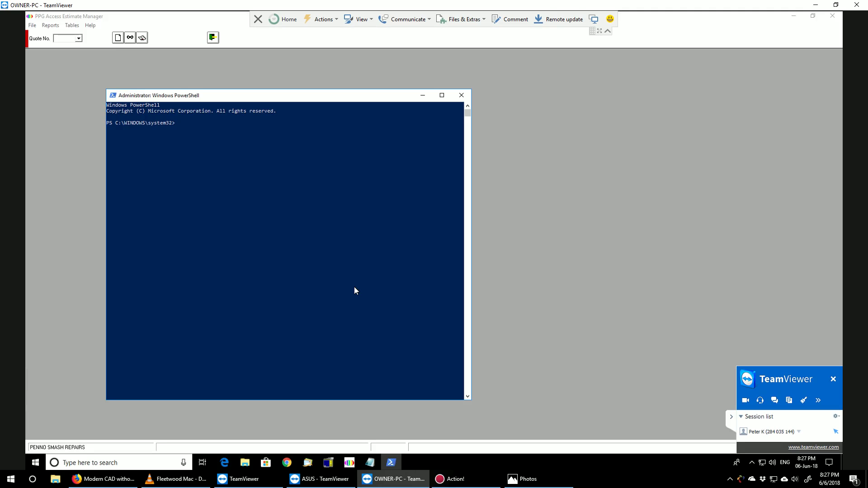
pyautogui.write('get-smbconnection')
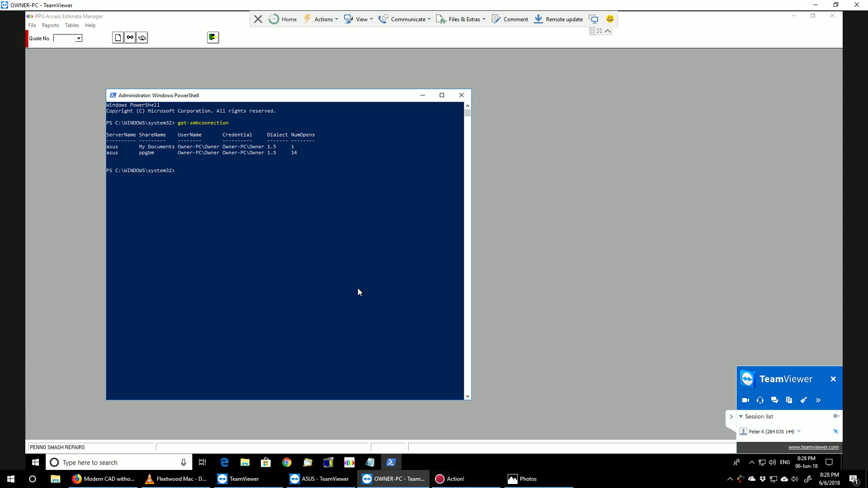
pyautogui.click(462, 94)
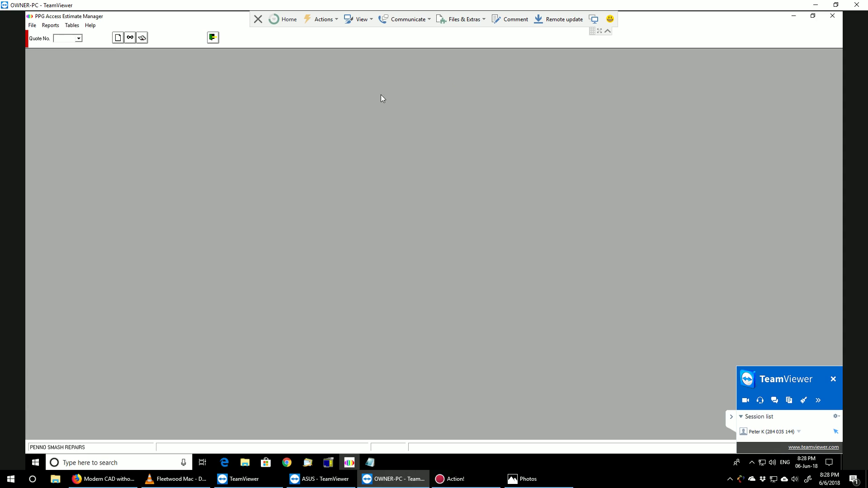
# - Switch to the ASUS server session, open the smb1 on registry file for editing, examine its LanmanServer key path and SMB1 value, and close it
pyautogui.hotkey('alt', 'Tab')
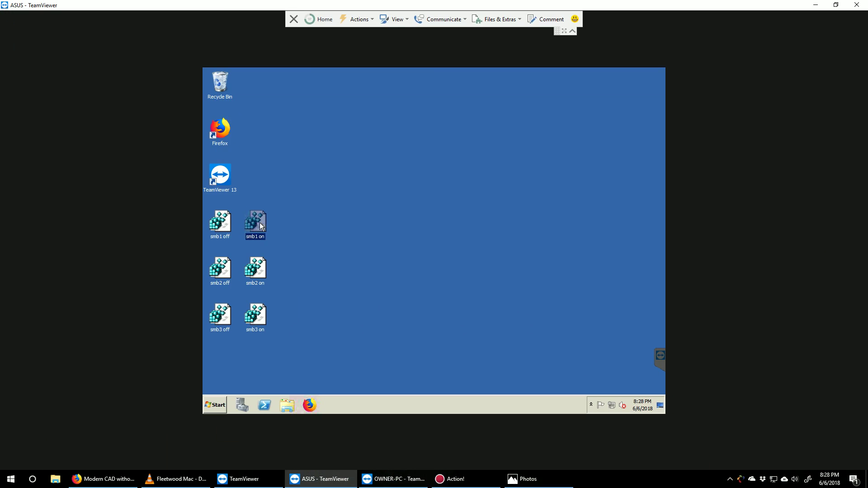
pyautogui.rightClick(261, 226)
pyautogui.click(269, 229)
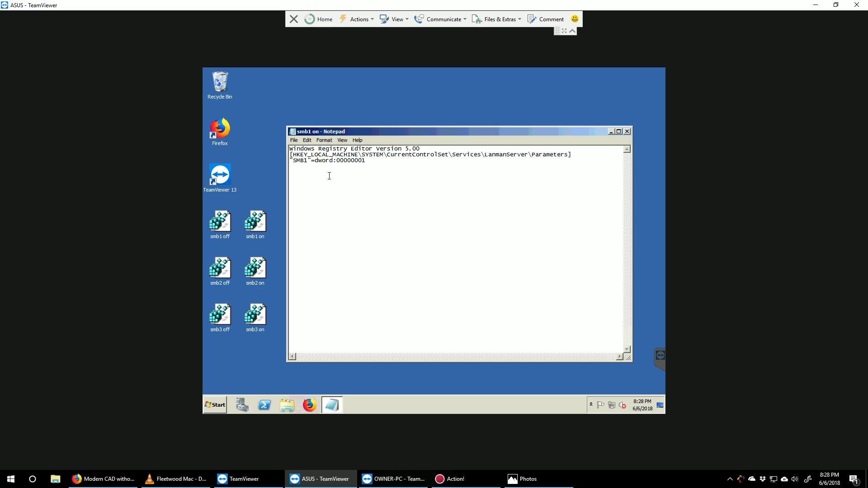
pyautogui.moveTo(293, 154); pyautogui.dragTo(568, 157)
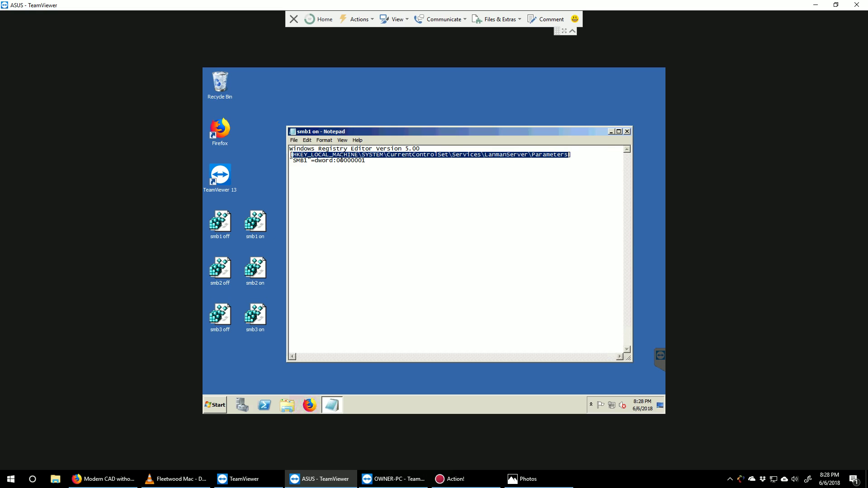
pyautogui.moveTo(333, 161); pyautogui.dragTo(376, 162)
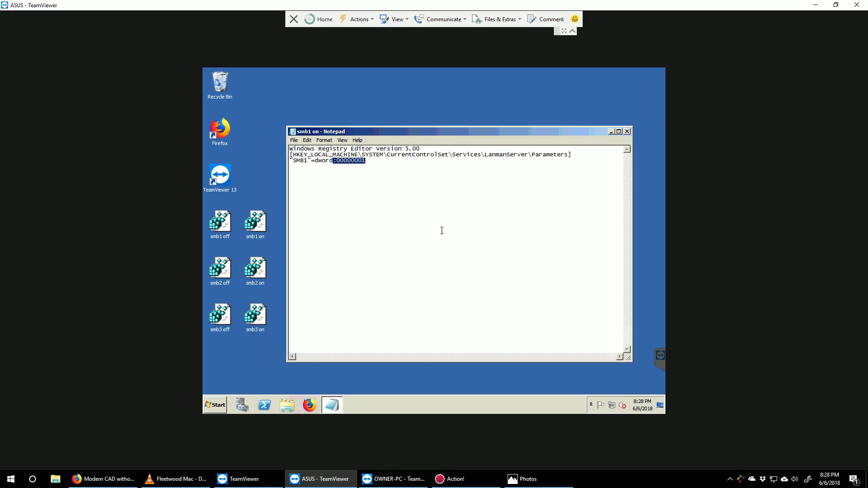
pyautogui.click(215, 409)
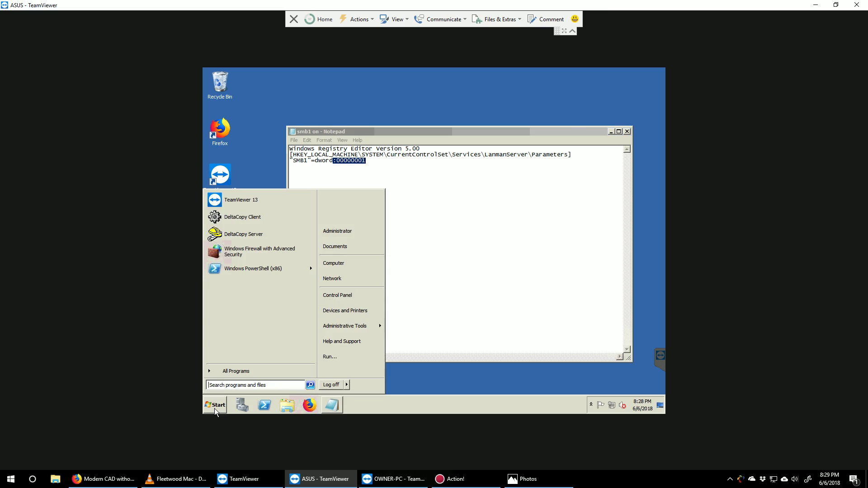
pyautogui.click(215, 409)
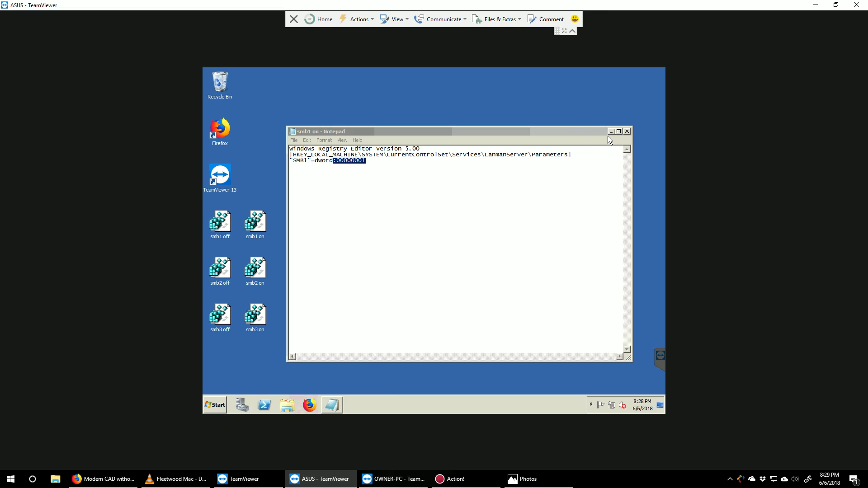
pyautogui.click(627, 132)
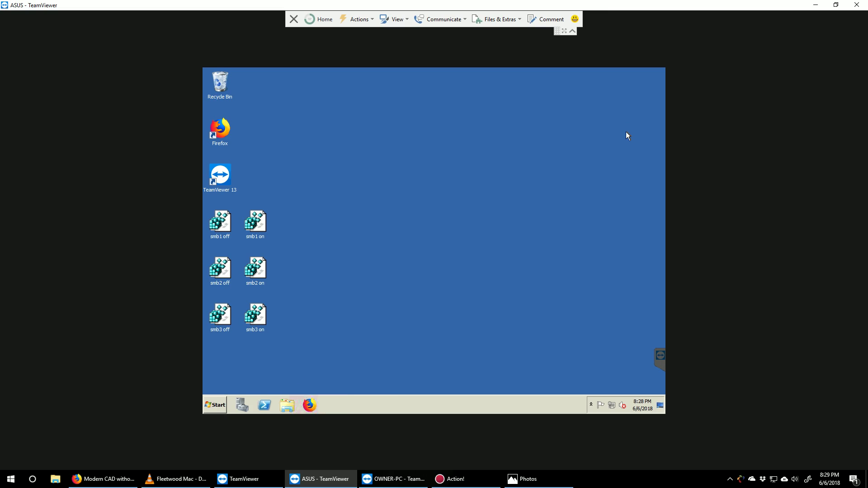